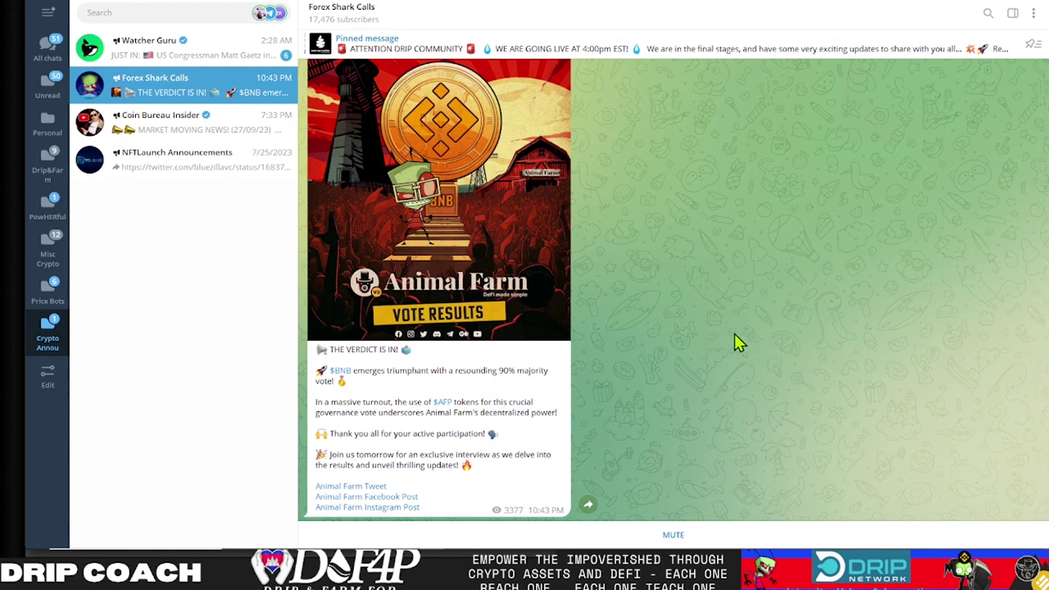
# Step: Read the Animal Farm vote results announcement and highlight the words "a massive turnout"
pyautogui.scroll(-1, 732, 342)
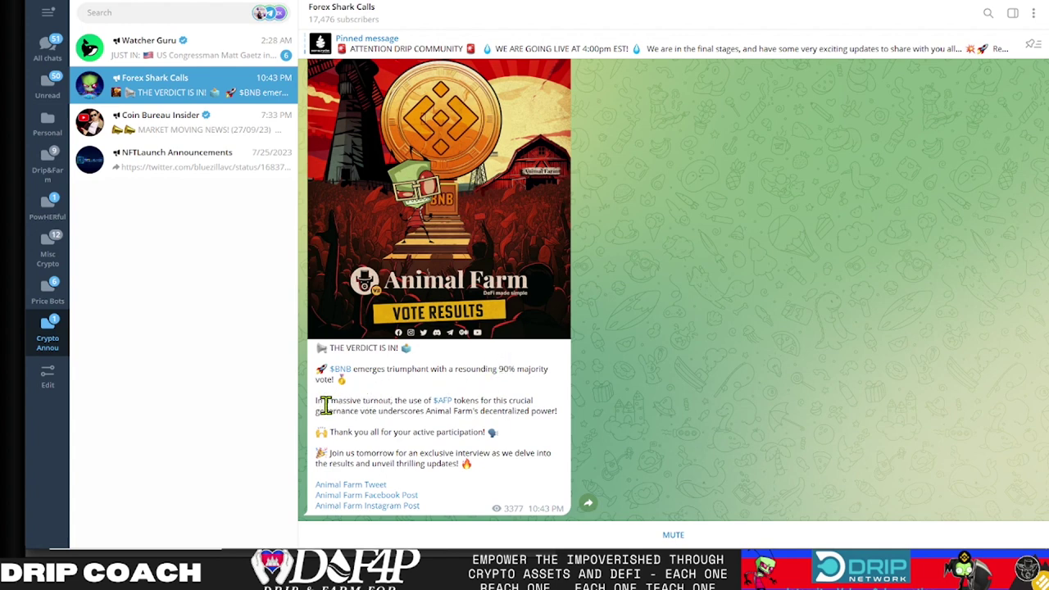
pyautogui.moveTo(326, 404); pyautogui.dragTo(393, 402)
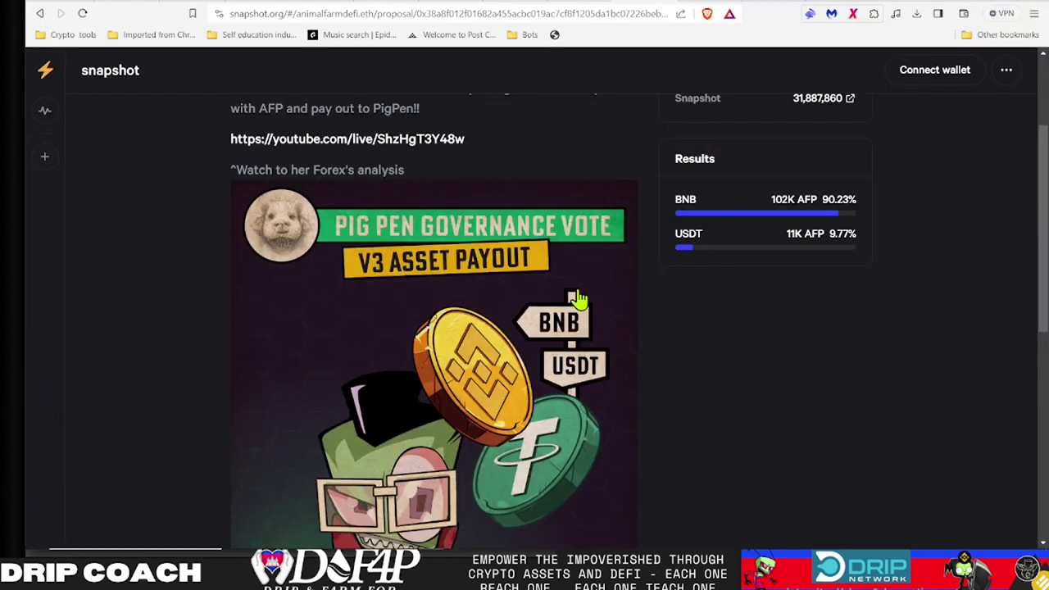
# Step: Review the New PigPen & AFP Pair Token proposal on Snapshot, including its dates, BNB and USDT results and votes list
pyautogui.scroll(-1, 577, 298)
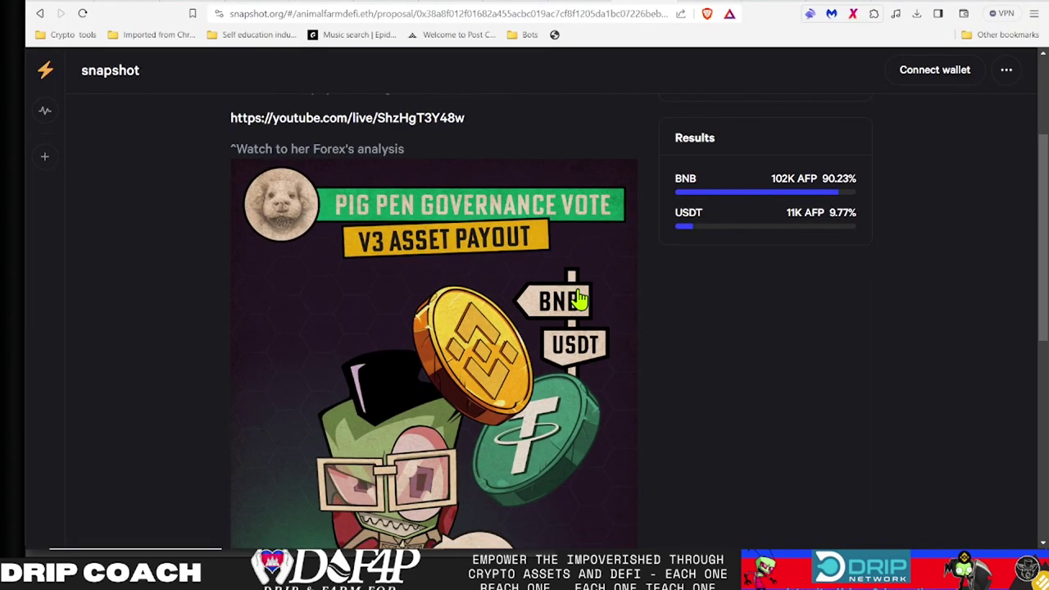
pyautogui.scroll(1, 578, 299)
pyautogui.scroll(1, 574, 323)
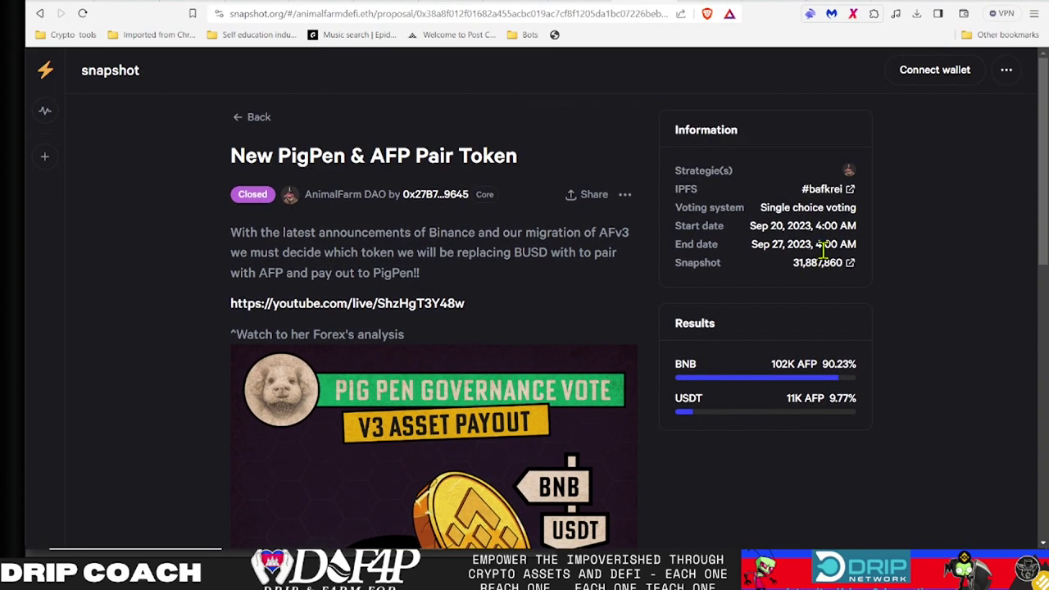
pyautogui.scroll(-2, 780, 312)
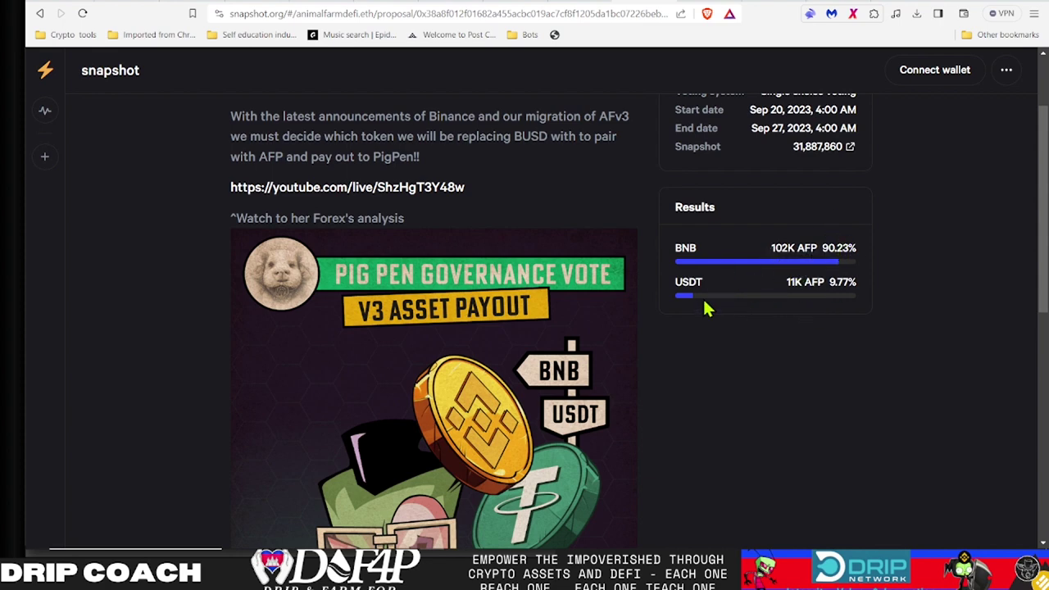
pyautogui.scroll(2, 707, 308)
pyautogui.scroll(-5, 706, 308)
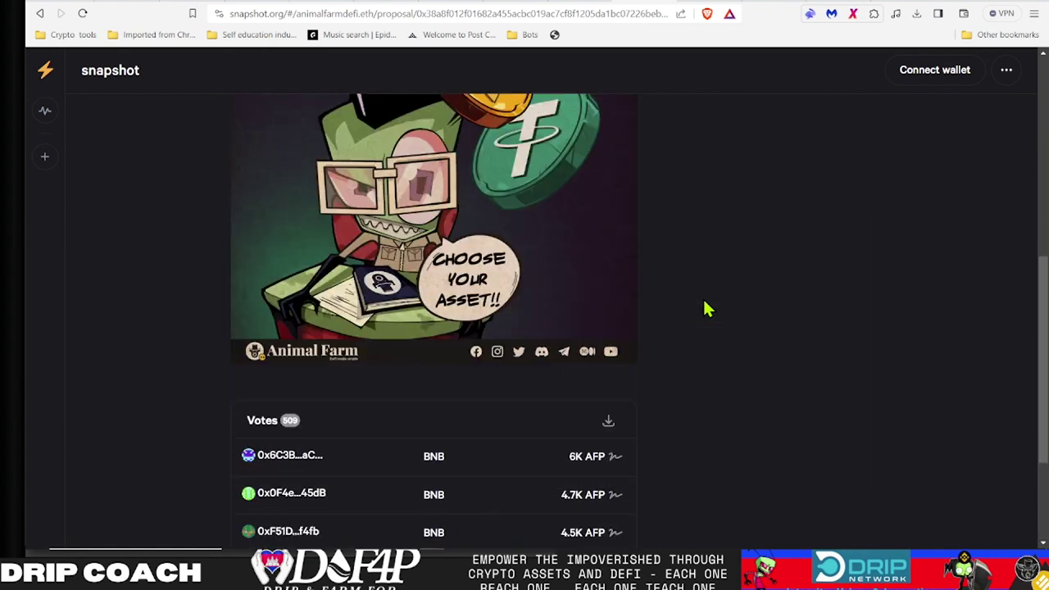
pyautogui.scroll(3, 706, 308)
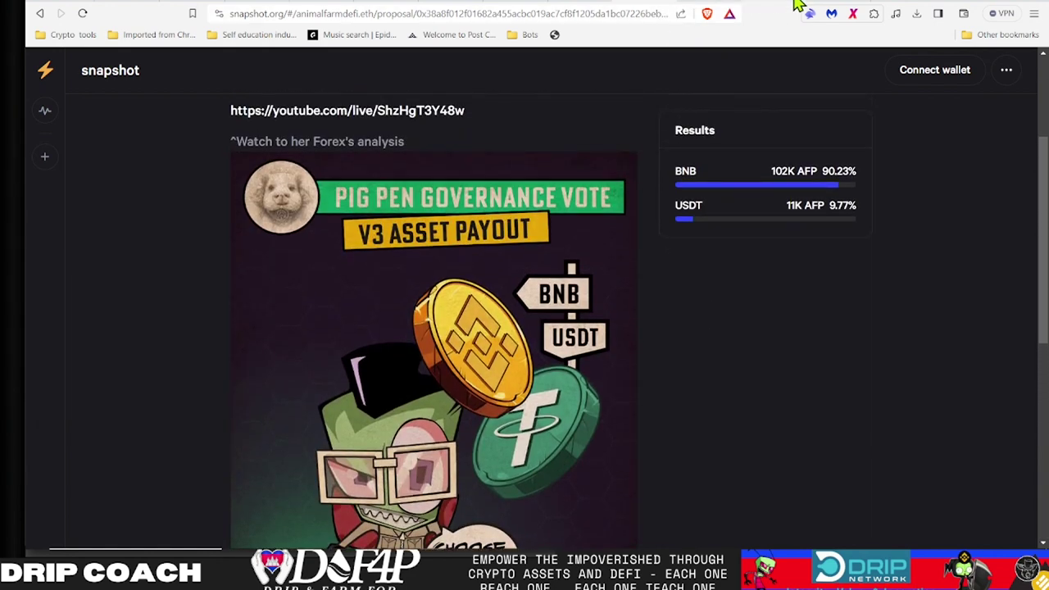
# Step: Highlight the Total PIGS Locked figure on the Animal Farm PigPen page, comparing it with the turnout claim in Telegram
pyautogui.click(778, 3)
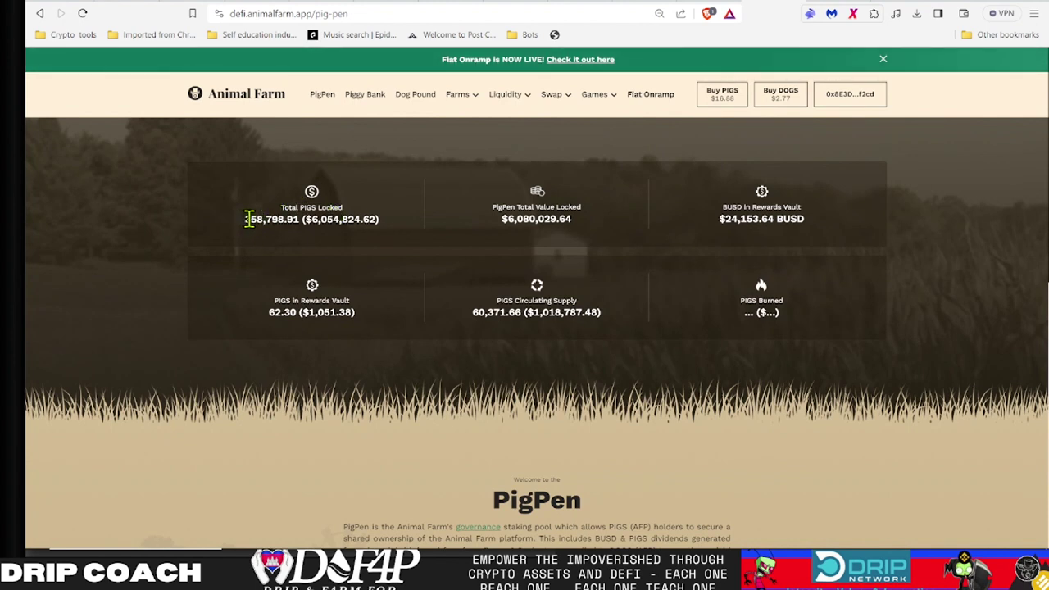
pyautogui.moveTo(246, 218); pyautogui.dragTo(273, 219)
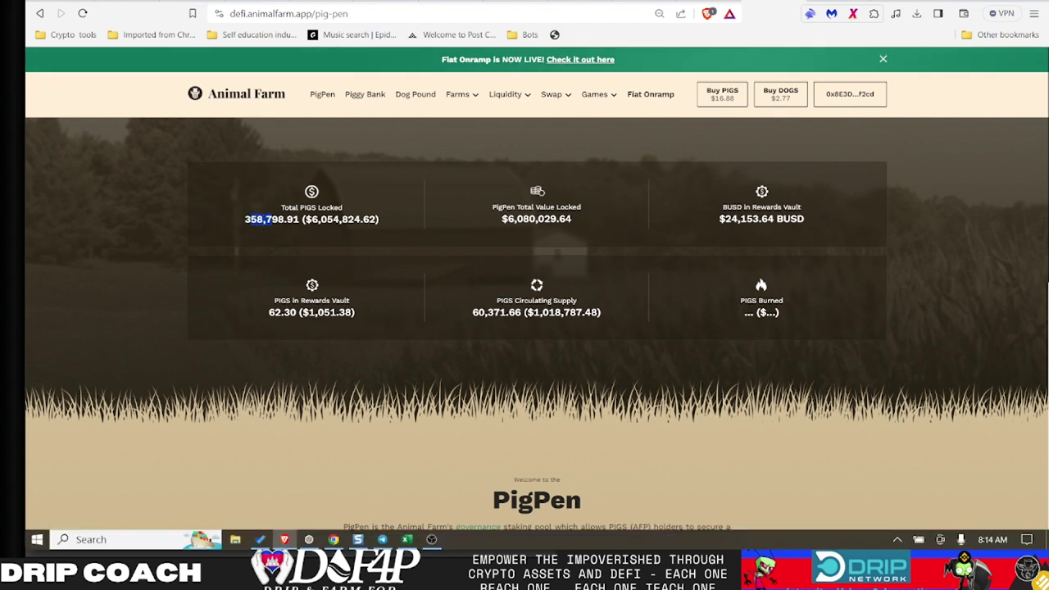
pyautogui.click(383, 540)
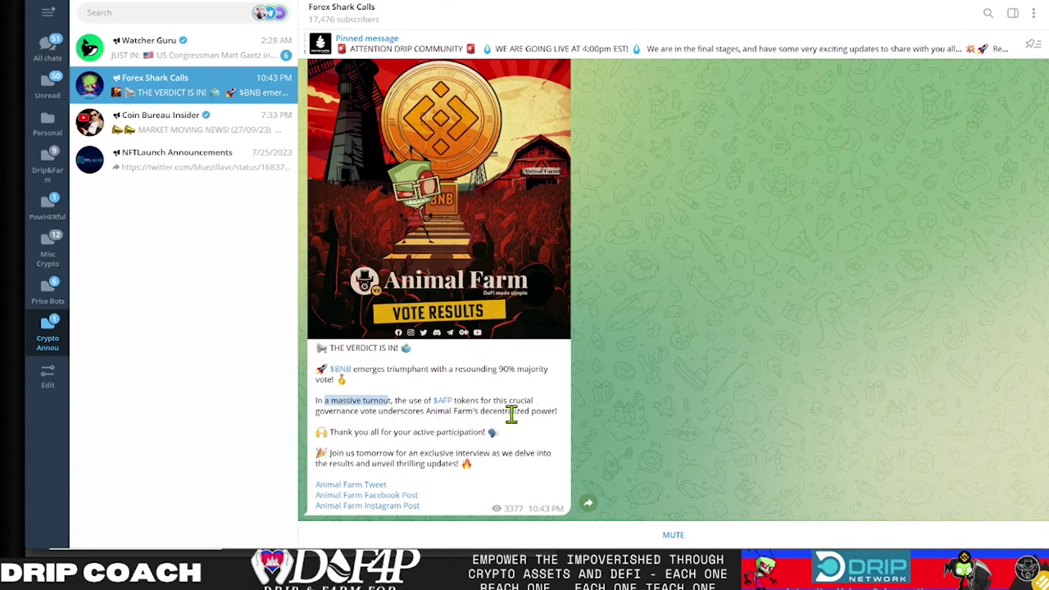
pyautogui.click(995, 3)
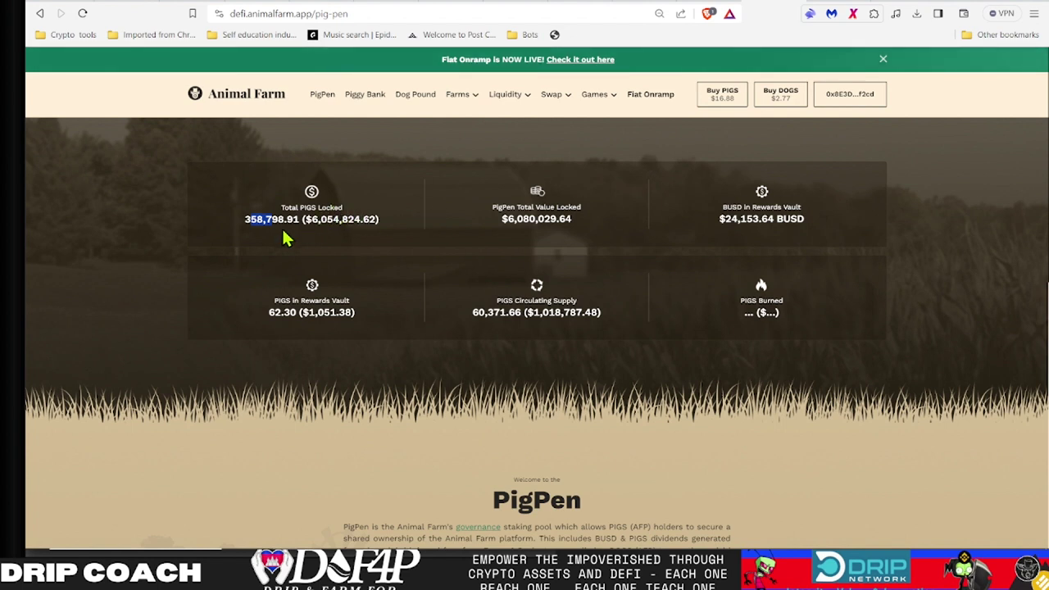
pyautogui.click(384, 233)
pyautogui.moveTo(244, 219); pyautogui.dragTo(276, 220)
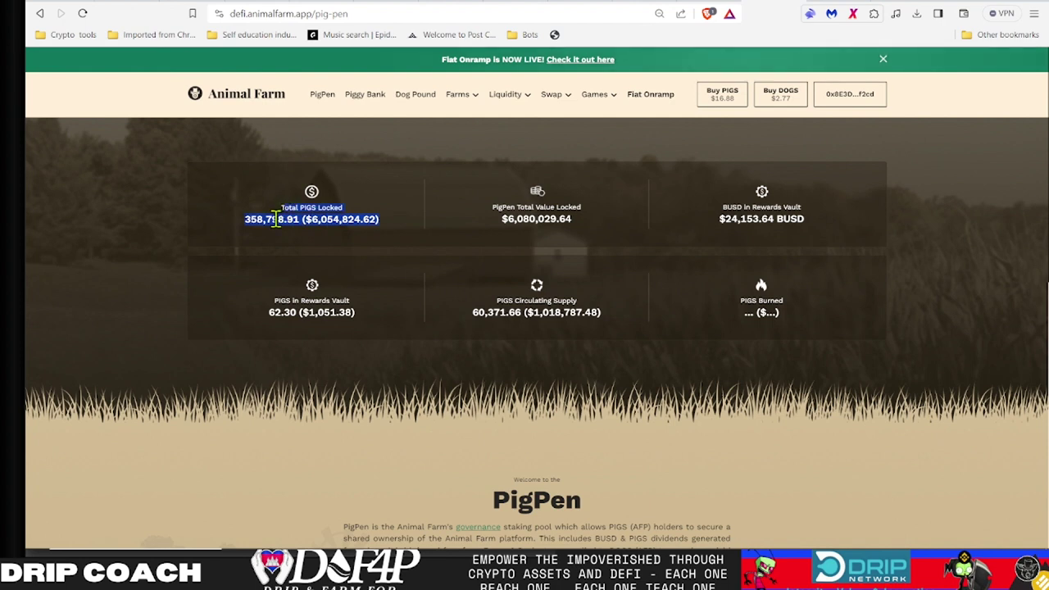
pyautogui.click(273, 222)
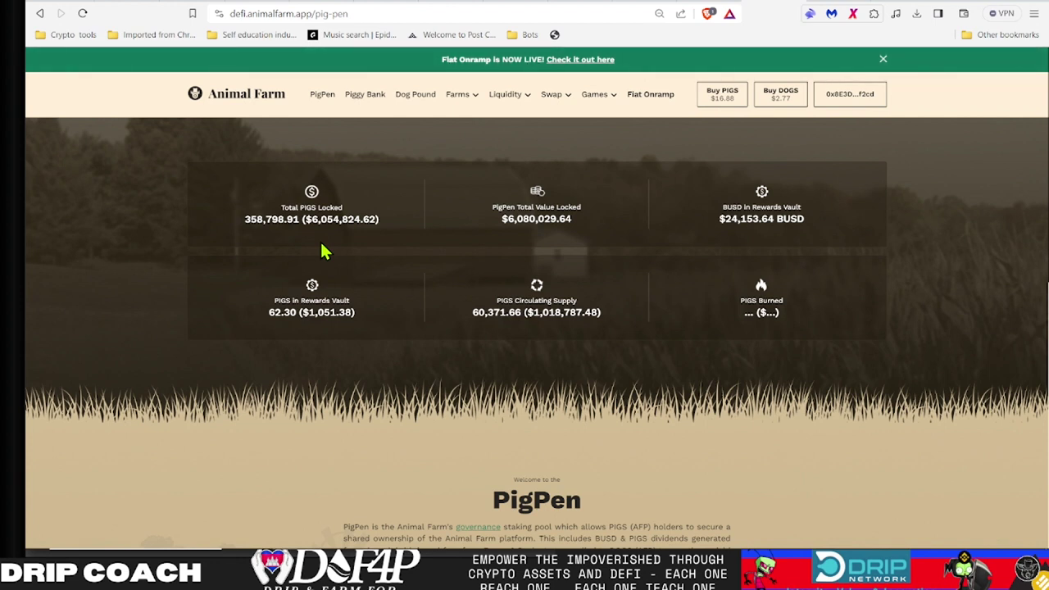
# Step: View the AFP/BUSD market page on DexScreener and return to the vote results on Snapshot
pyautogui.click(828, 10)
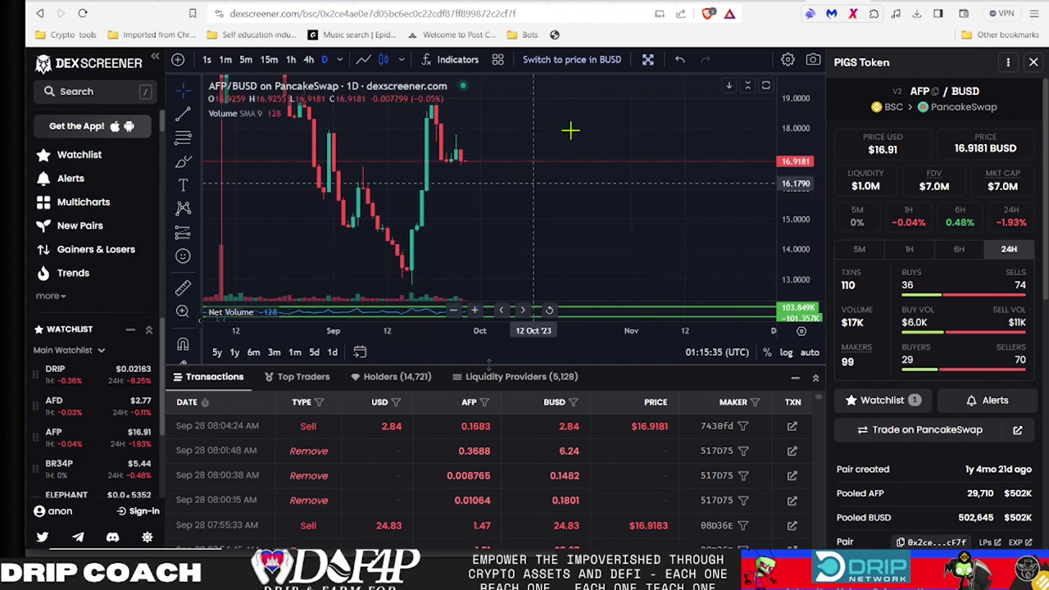
pyautogui.click(709, 3)
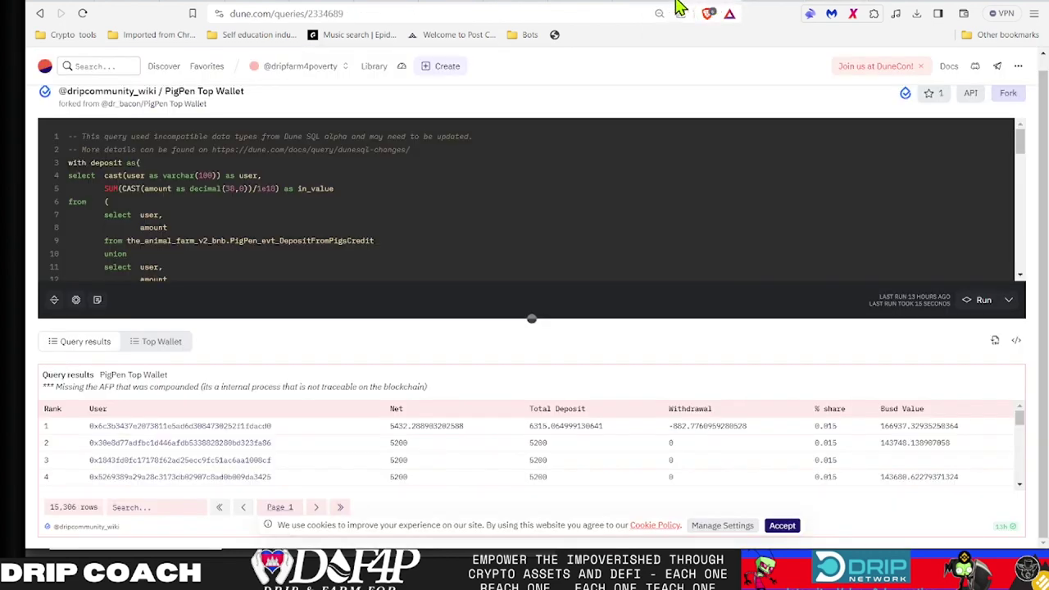
pyautogui.click(645, 3)
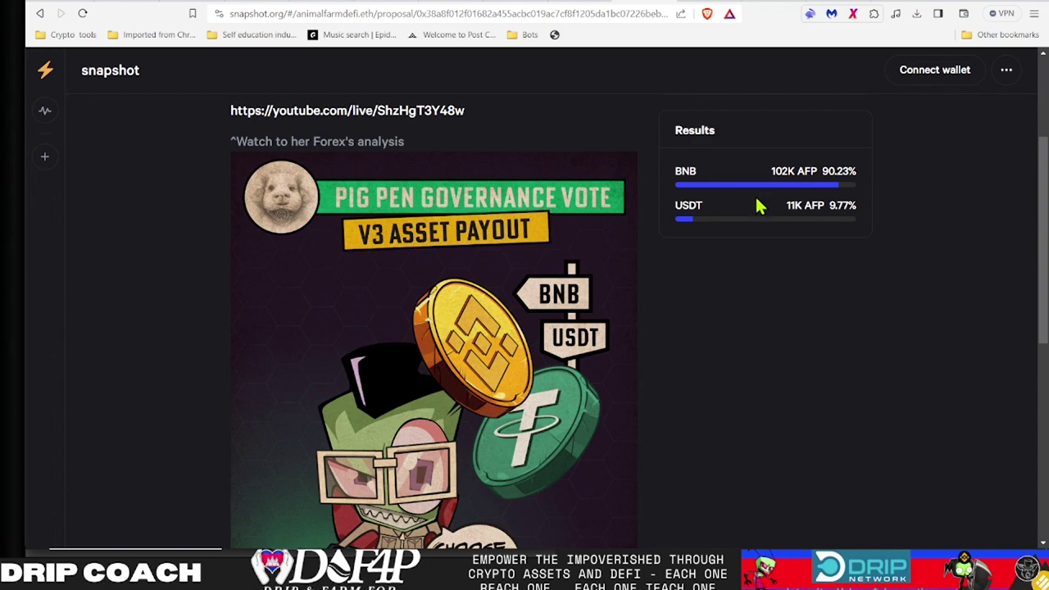
# Step: Recheck the PigPen totals and highlight the row count in Dune's PigPen Top Wallet query results
pyautogui.click(755, 5)
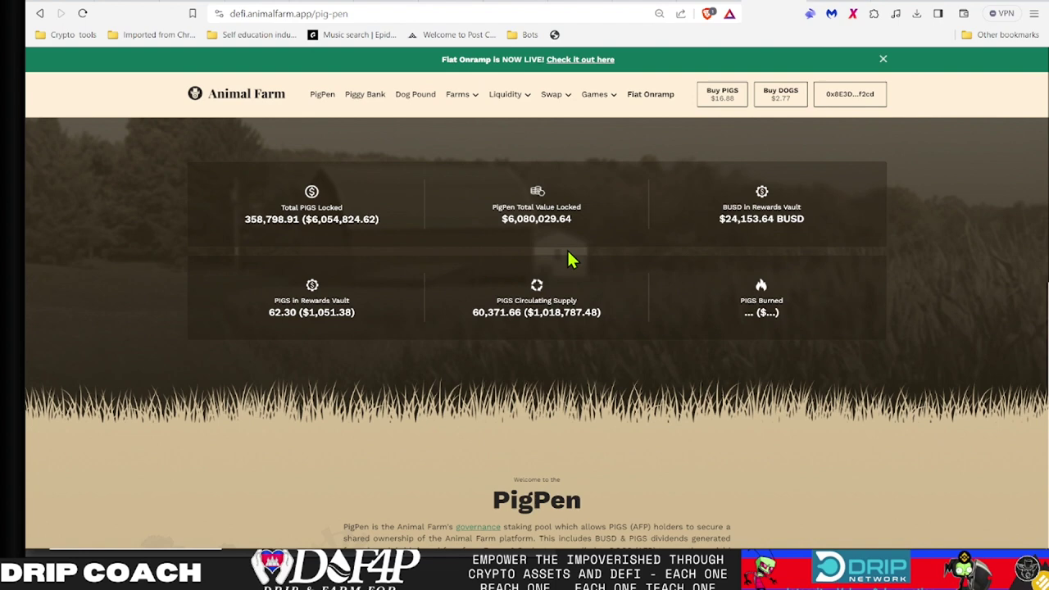
pyautogui.click(713, 2)
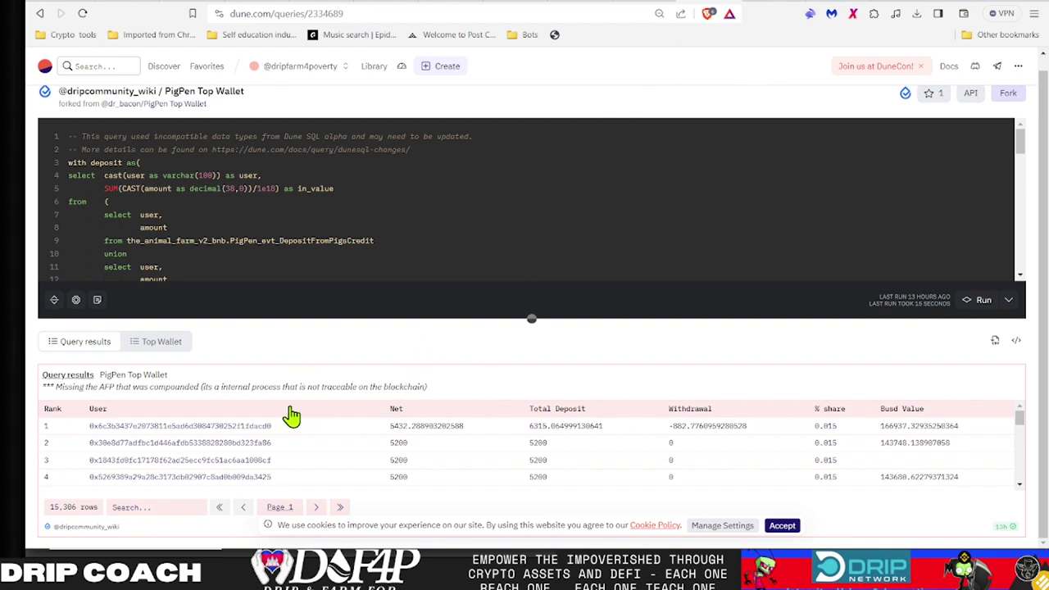
pyautogui.moveTo(61, 507); pyautogui.dragTo(49, 510)
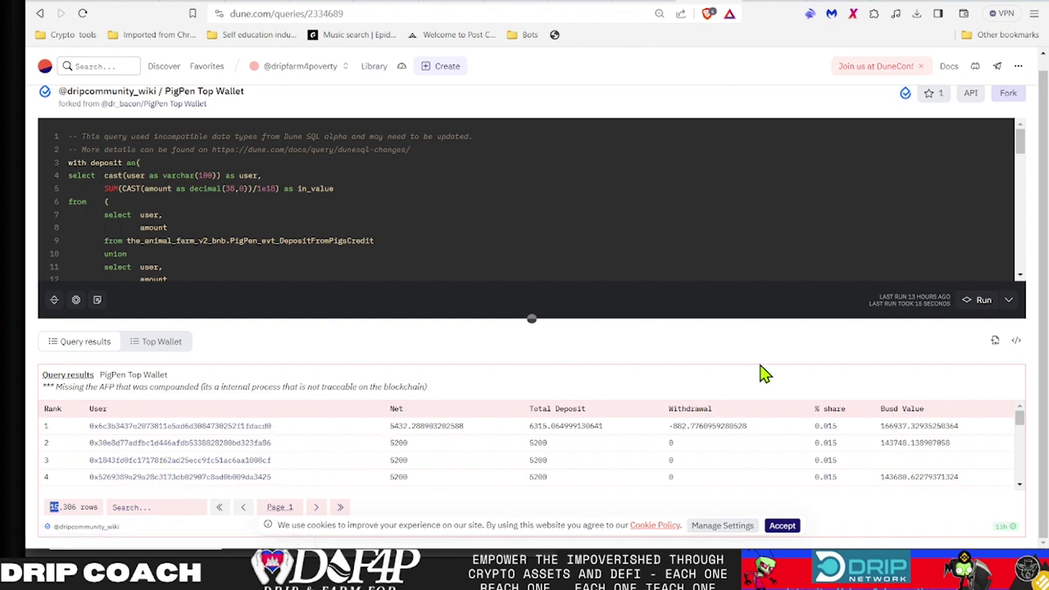
# Step: Switch to the Excel workbook, look through the wallet list to its end, and inspect total pigs locked and the top-ranked net amount
pyautogui.moveTo(606, 545)
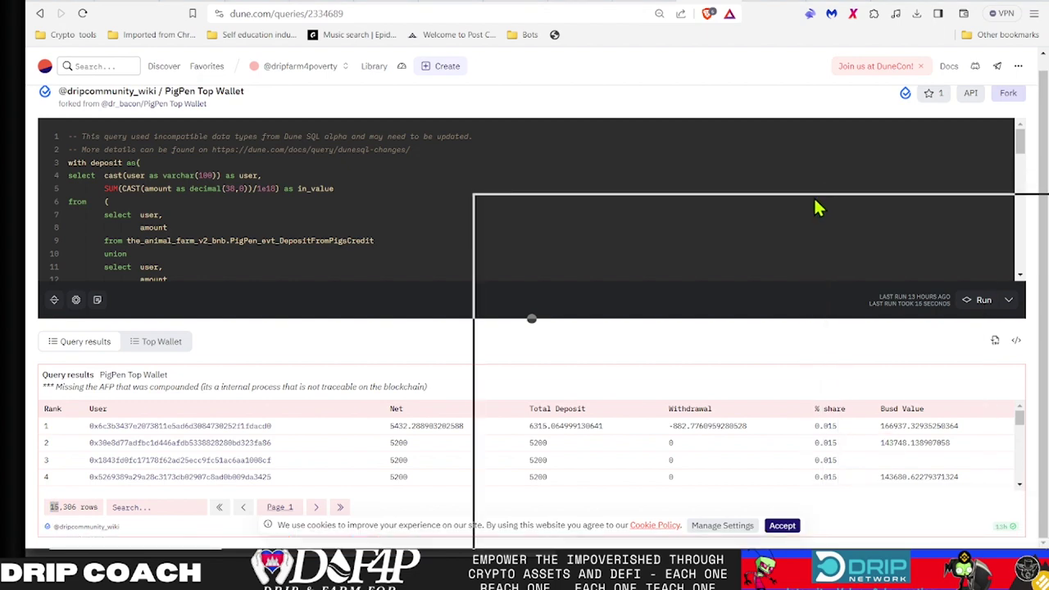
pyautogui.hotkey('alt', 'Tab')
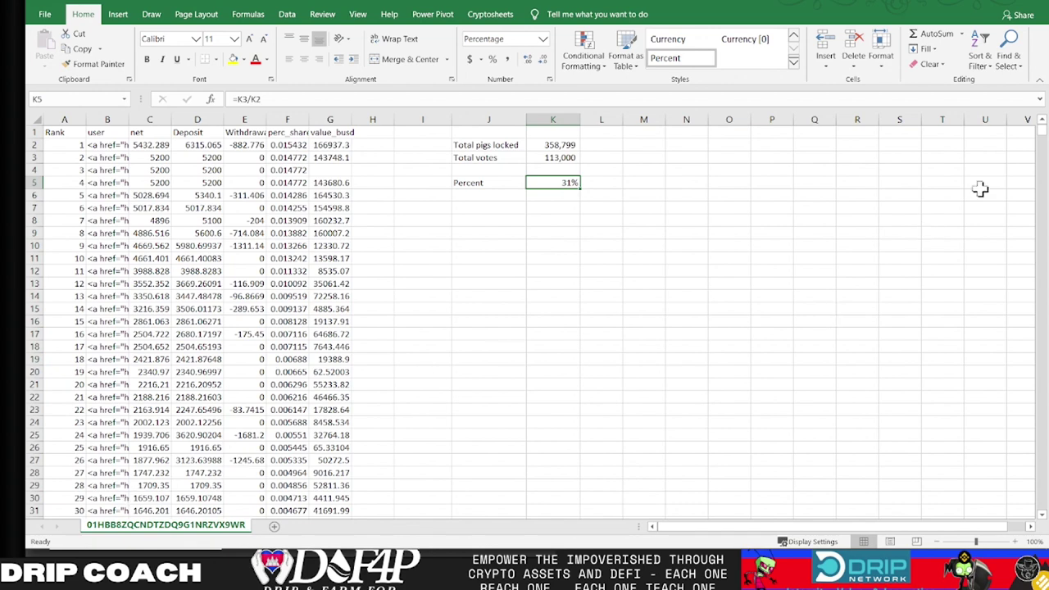
pyautogui.moveTo(1043, 133); pyautogui.dragTo(1000, 512)
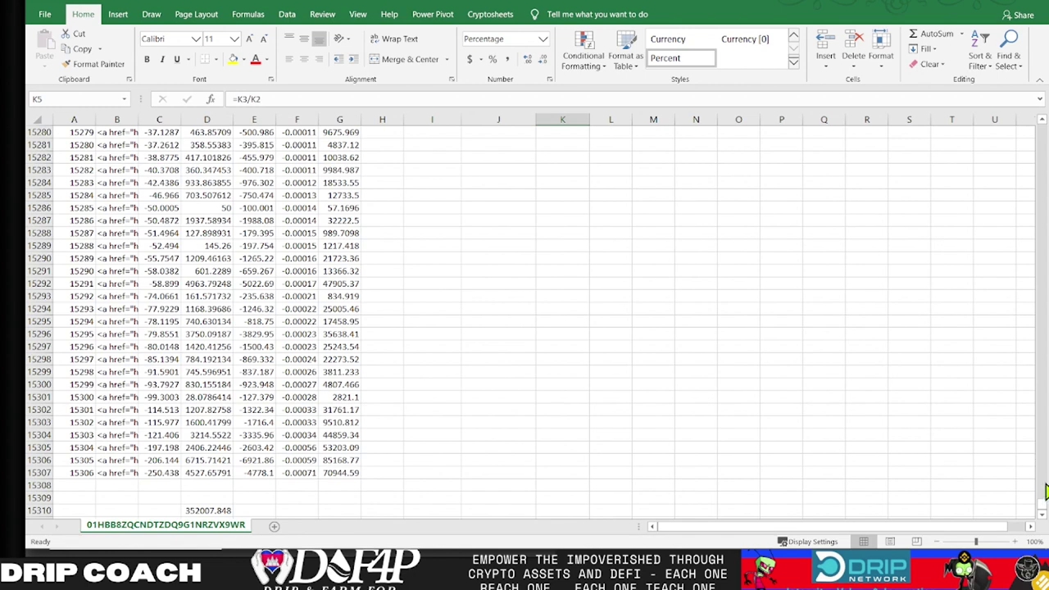
pyautogui.moveTo(1041, 504); pyautogui.dragTo(1043, 510)
pyautogui.moveTo(1045, 406); pyautogui.dragTo(1031, 57)
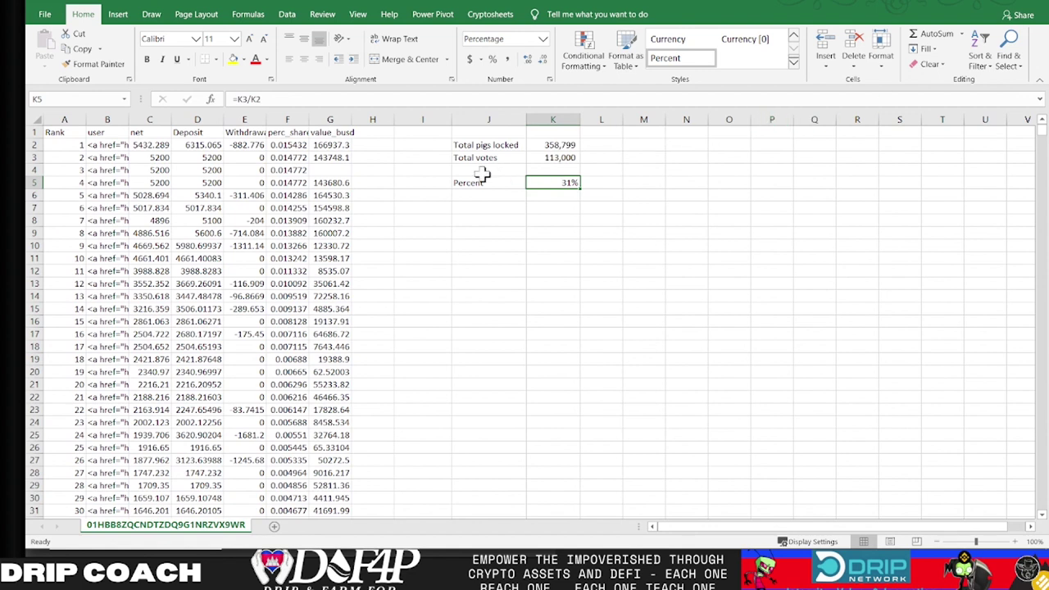
pyautogui.click(554, 145)
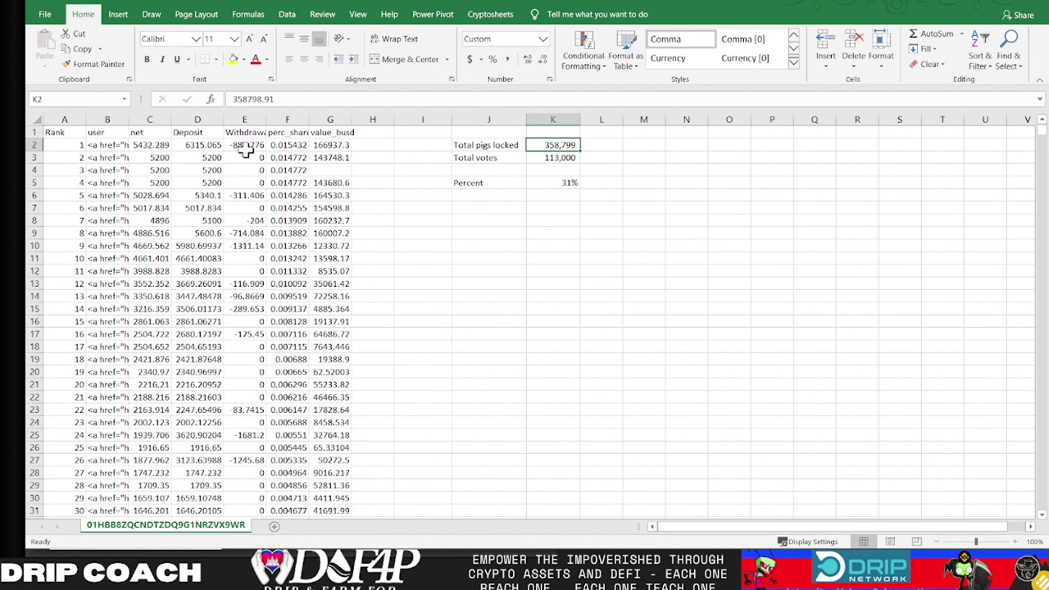
pyautogui.click(155, 145)
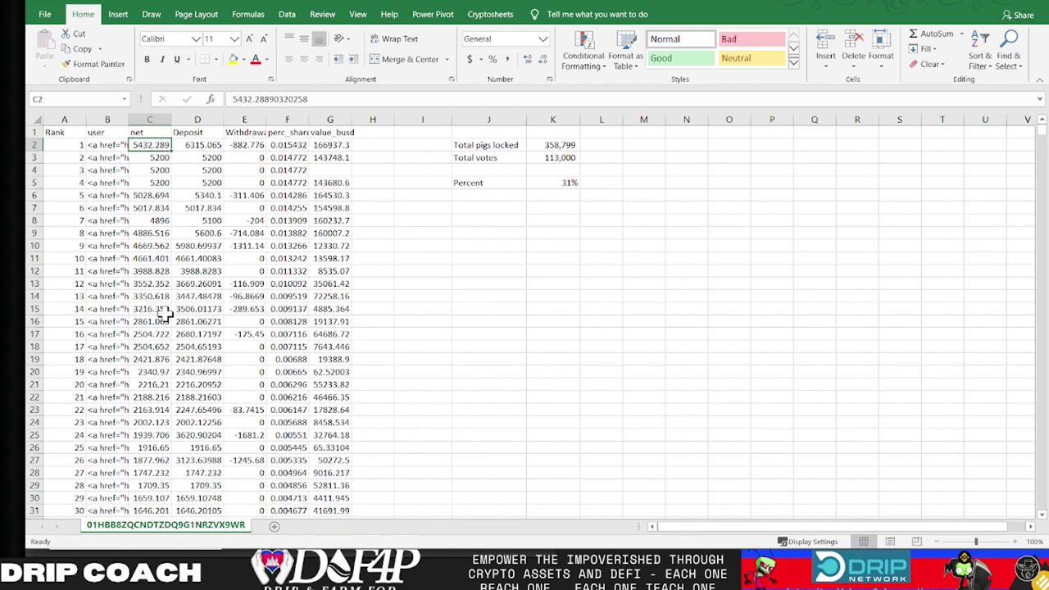
# Step: Change the label in cell I51, beside the rank 50 wallet, to Top 50
pyautogui.scroll(-9, 164, 314)
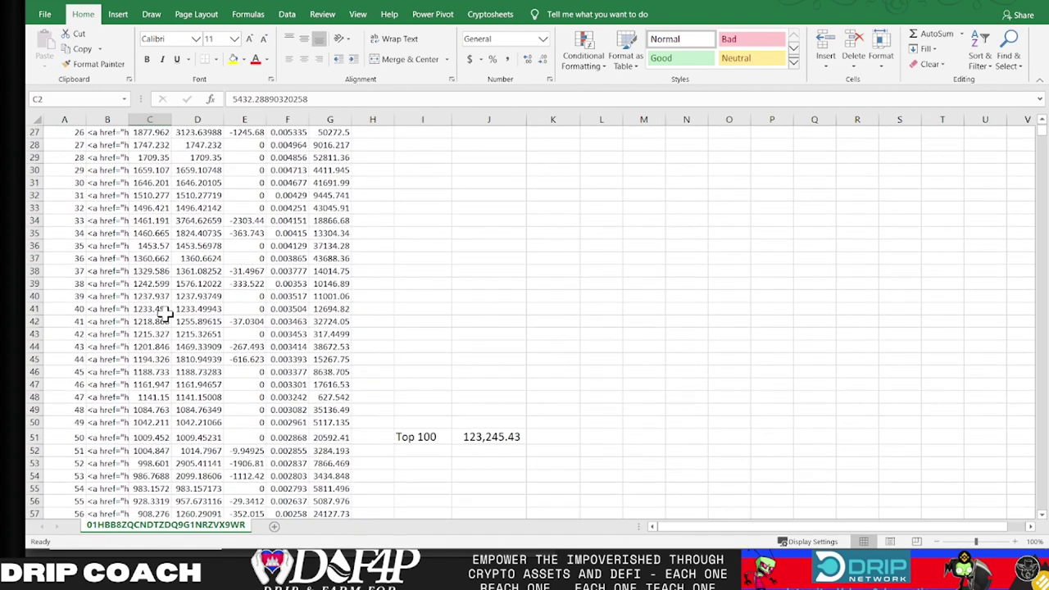
pyautogui.scroll(-1, 164, 314)
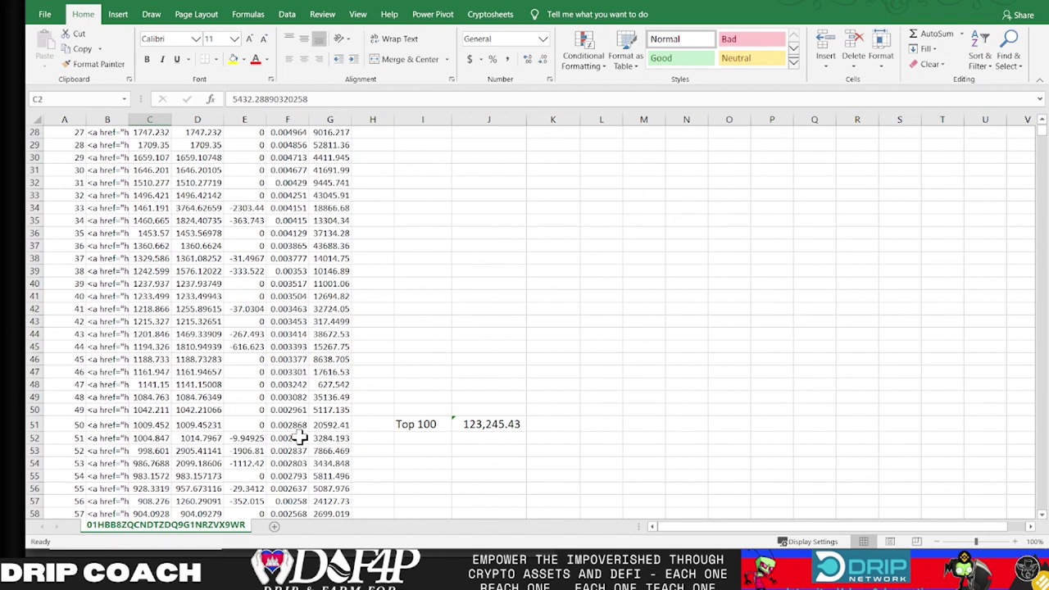
pyautogui.click(420, 425)
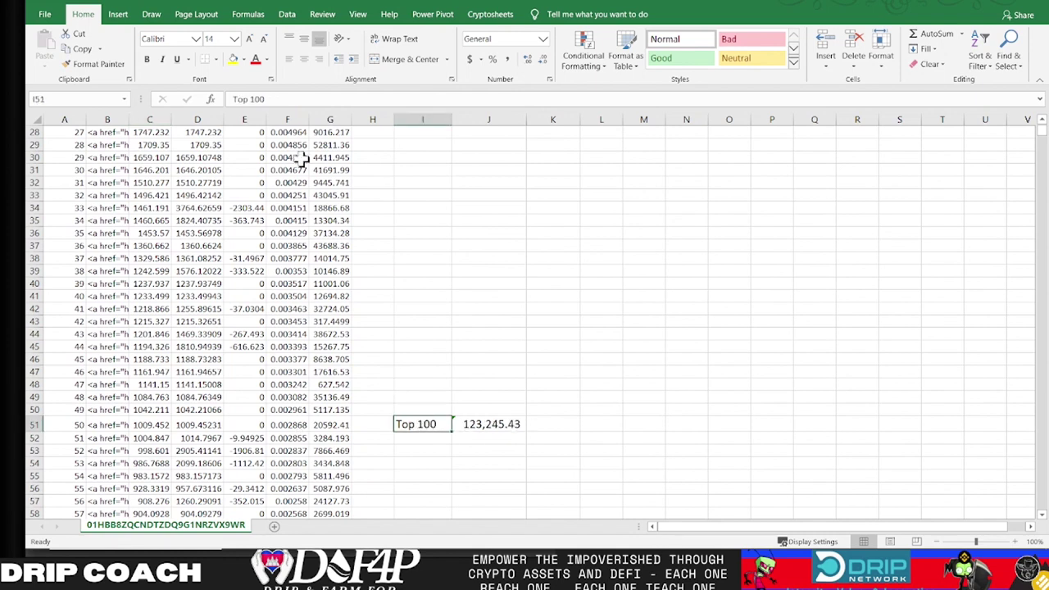
pyautogui.click(258, 98)
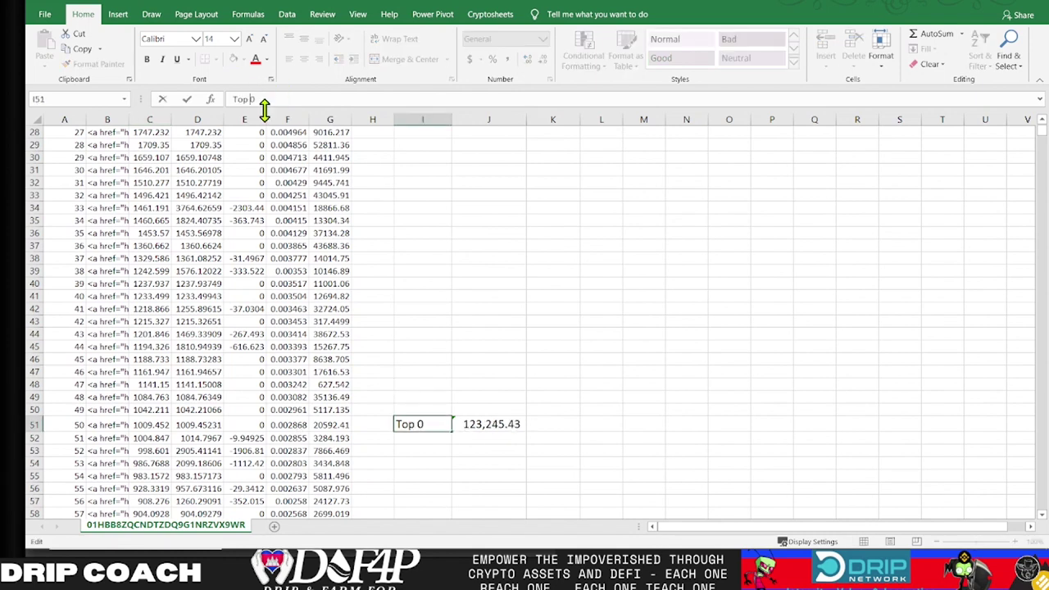
pyautogui.write('50')
pyautogui.click(365, 195)
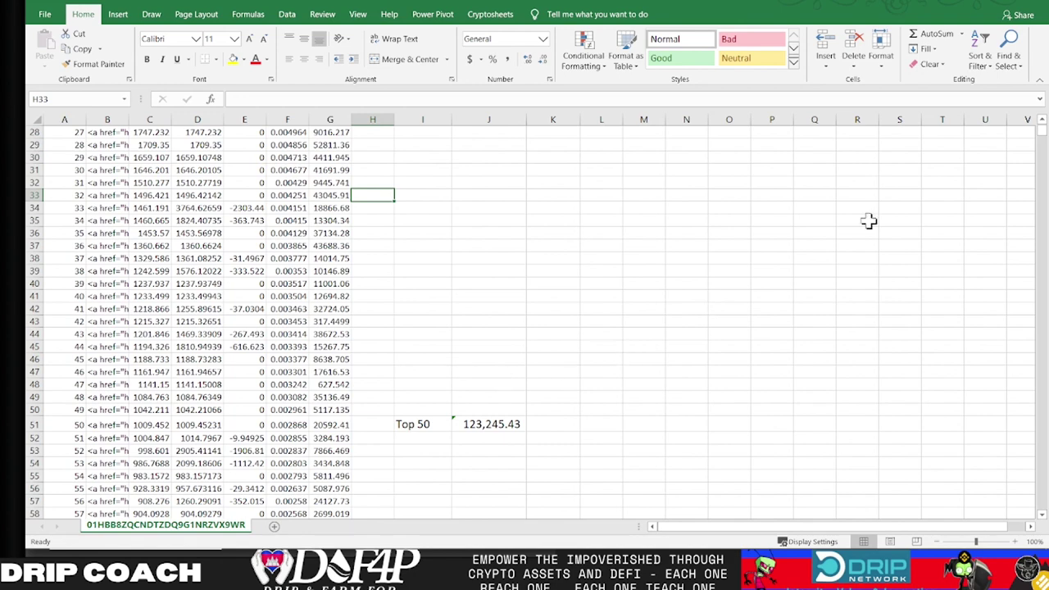
# Step: Recheck the Snapshot vote results in the browser and compare them with the Top 100 total in the Excel wallet list
pyautogui.click(969, 4)
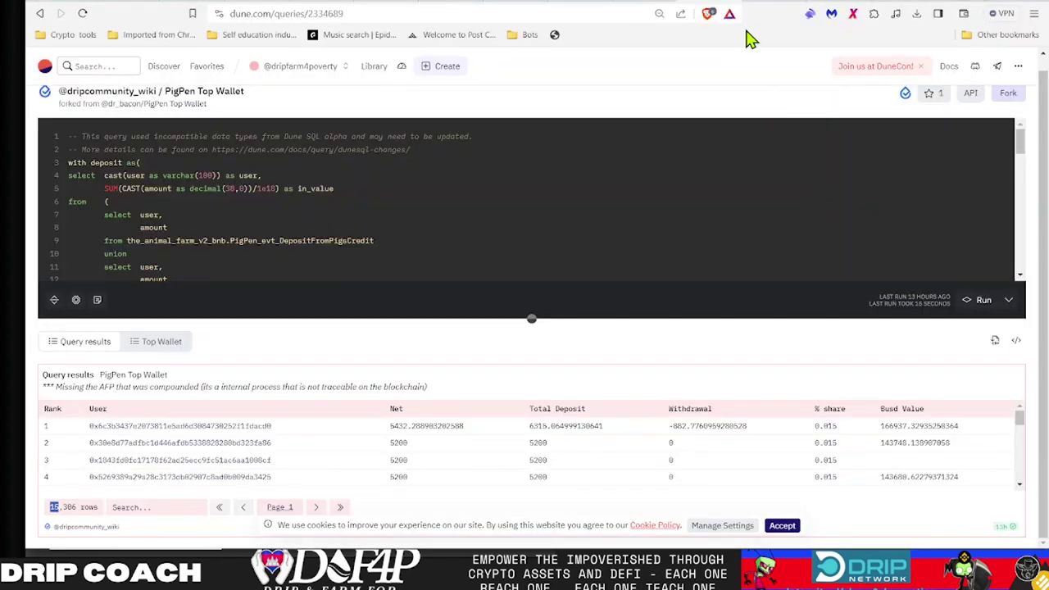
pyautogui.click(648, 7)
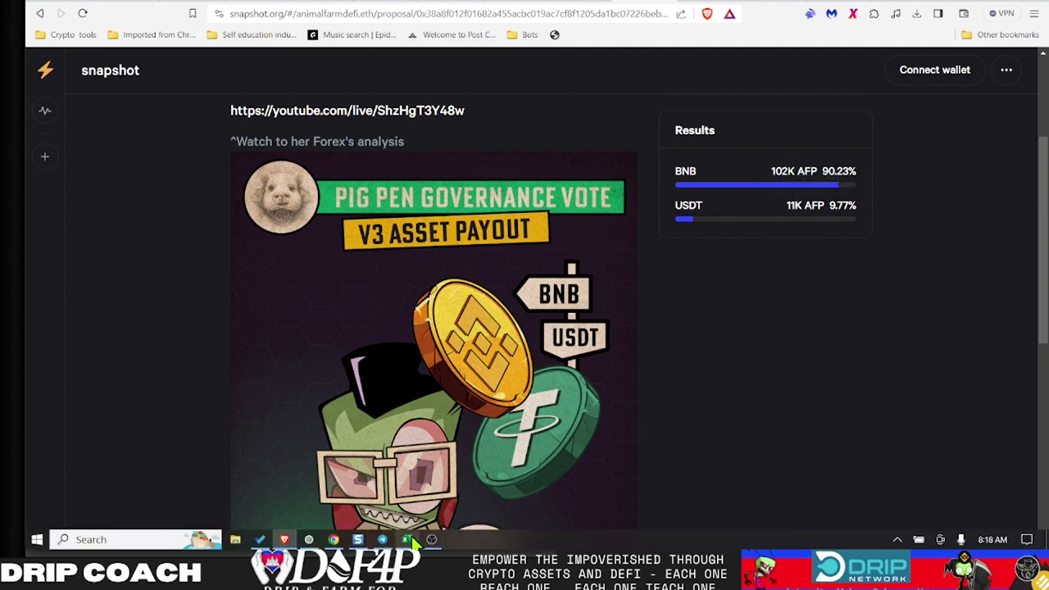
pyautogui.click(407, 539)
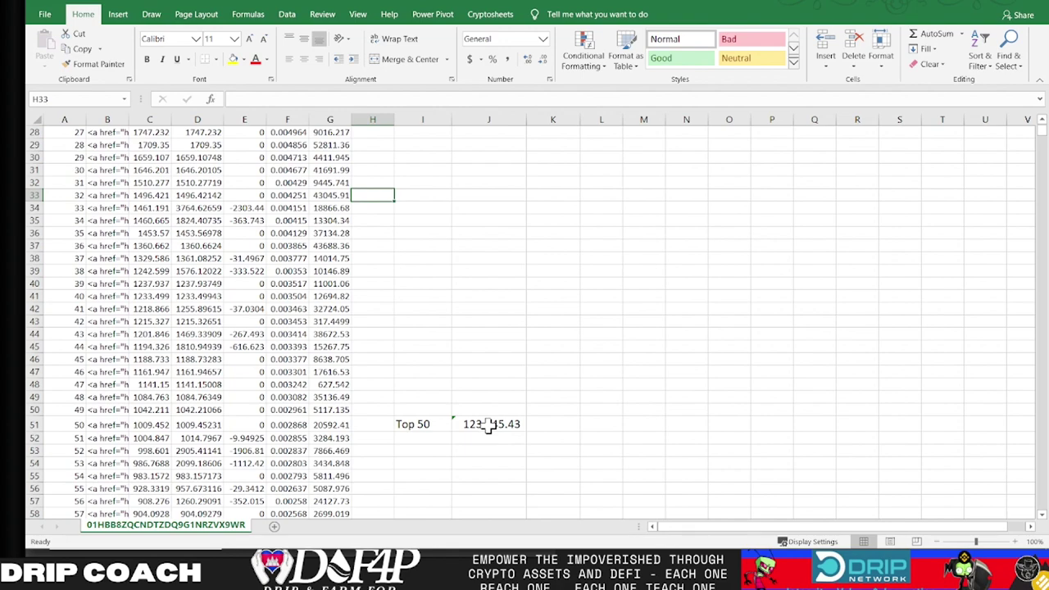
pyautogui.scroll(-20, 494, 439)
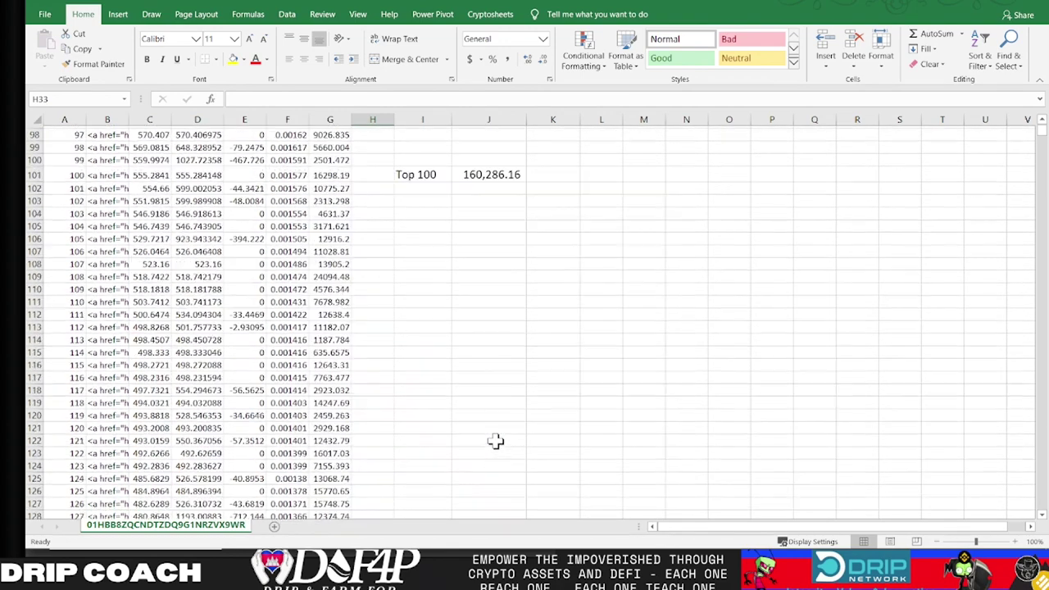
pyautogui.scroll(2, 495, 441)
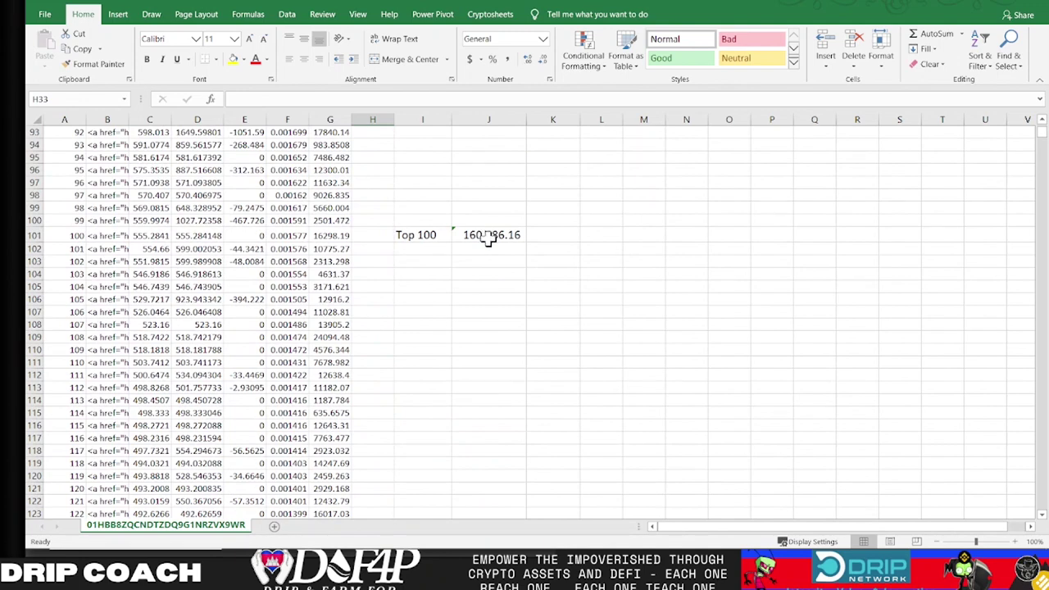
# Step: Switch to the Snapshot proposal in the browser, open the full vote list and look through the largest individual votes
pyautogui.hotkey('alt', 'Tab')
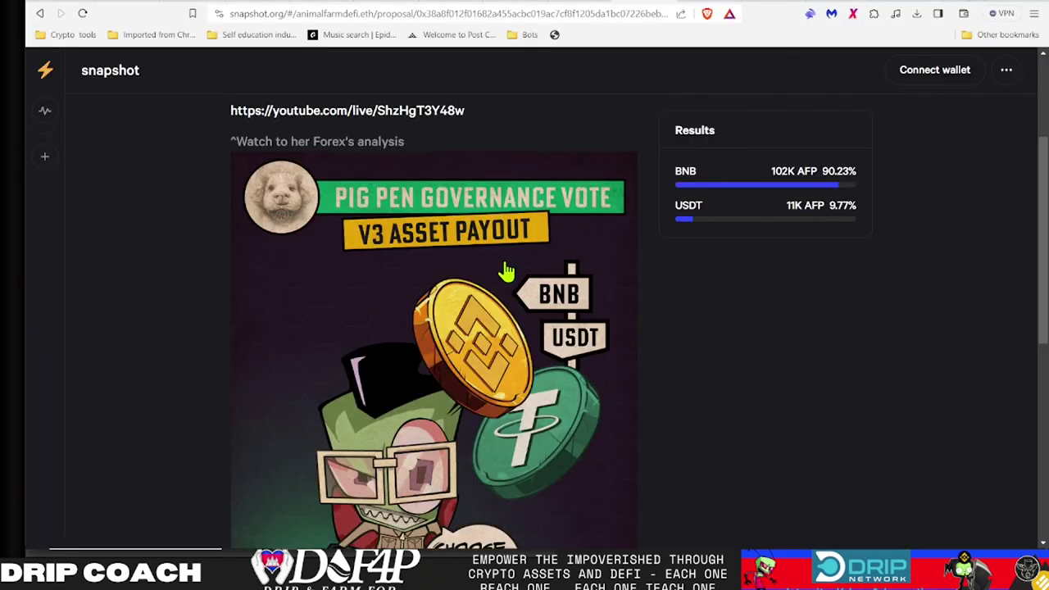
pyautogui.scroll(-5, 506, 271)
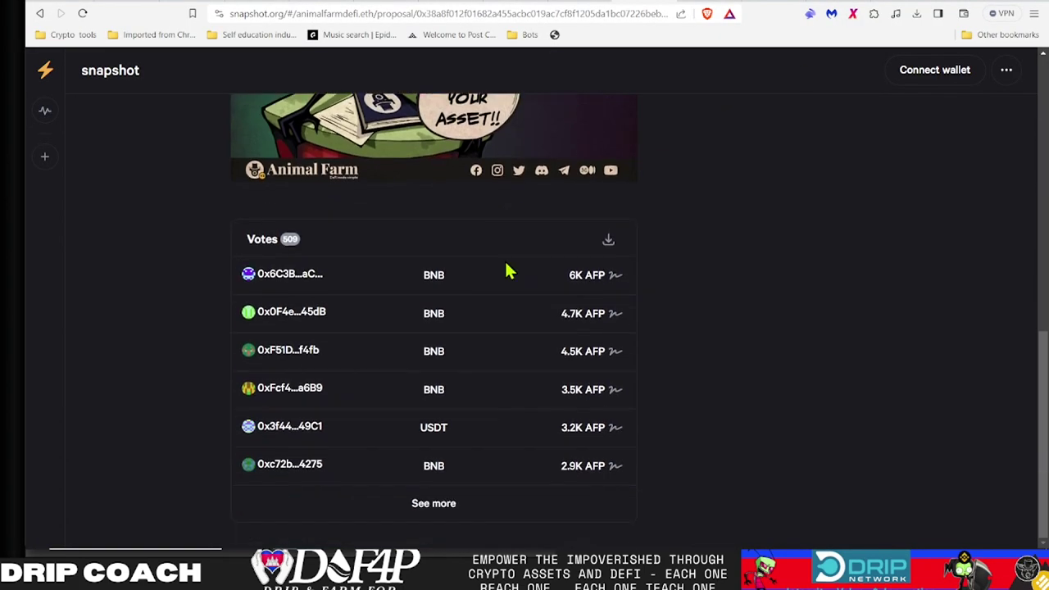
pyautogui.click(435, 503)
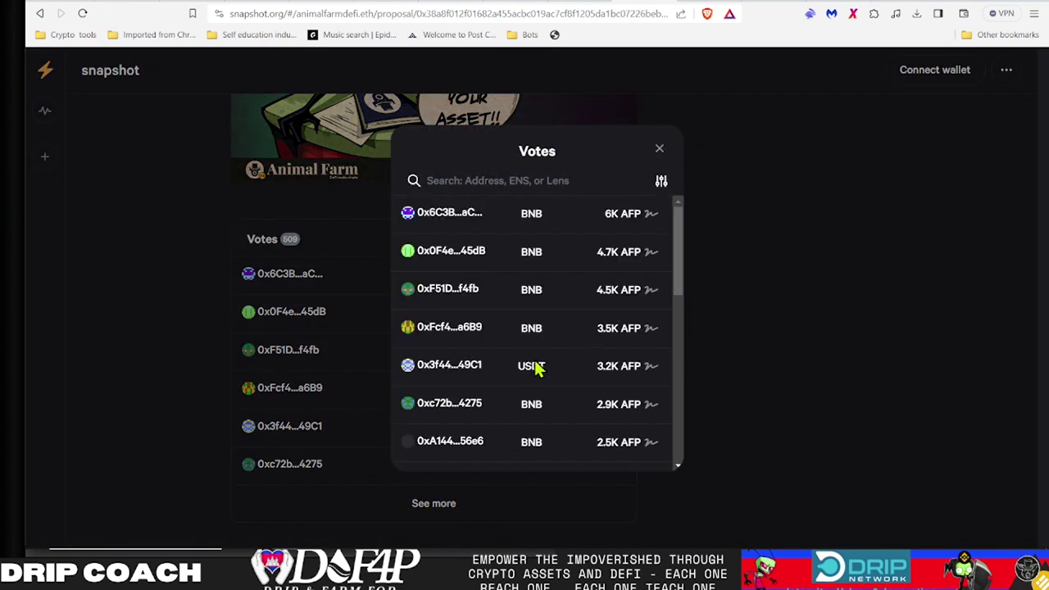
pyautogui.scroll(-7, 533, 368)
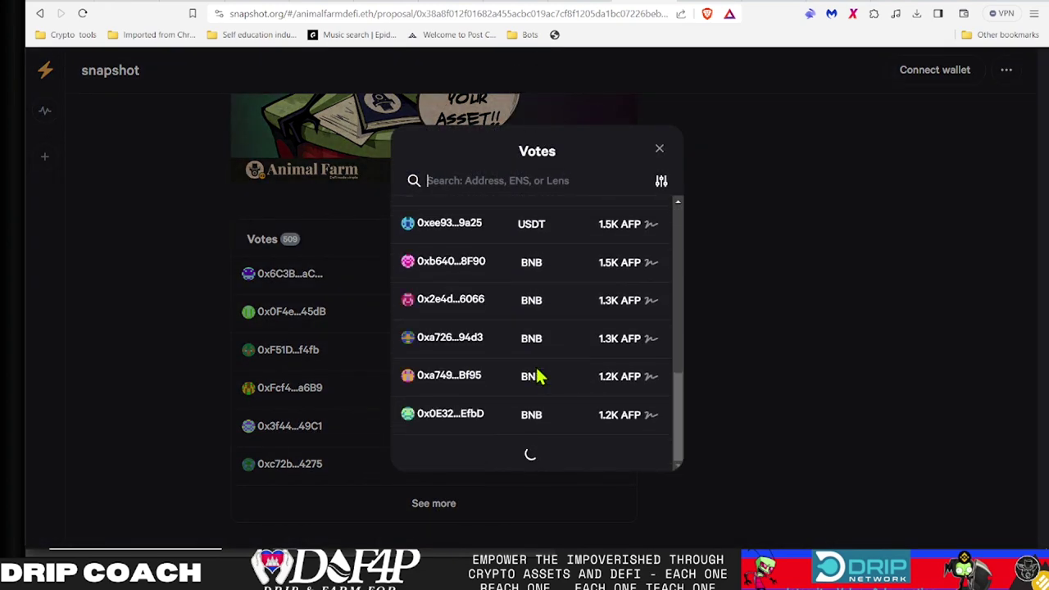
pyautogui.scroll(-3, 539, 376)
pyautogui.scroll(-1, 611, 369)
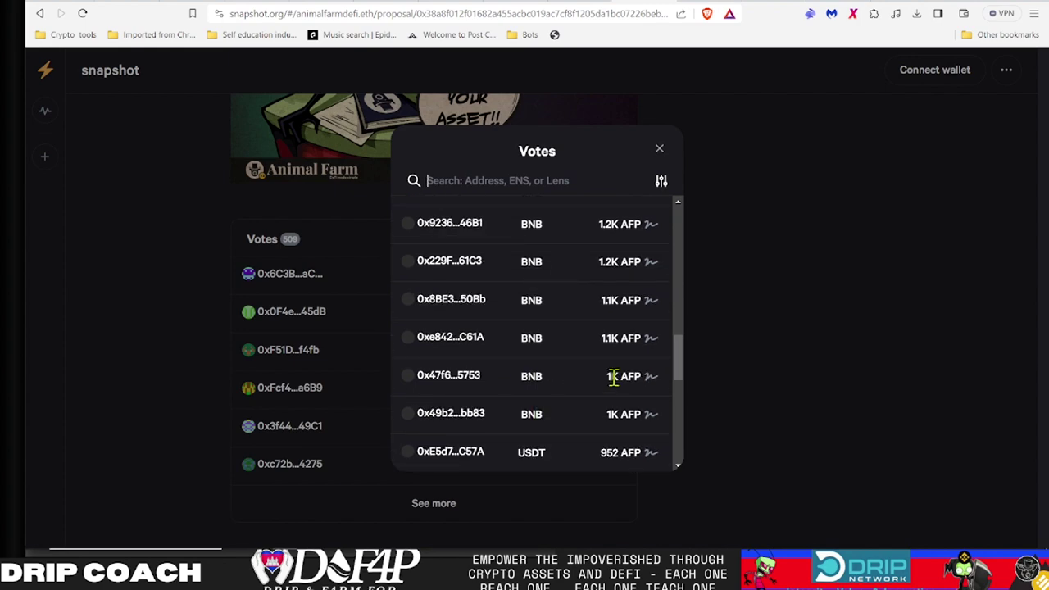
pyautogui.scroll(-6, 598, 382)
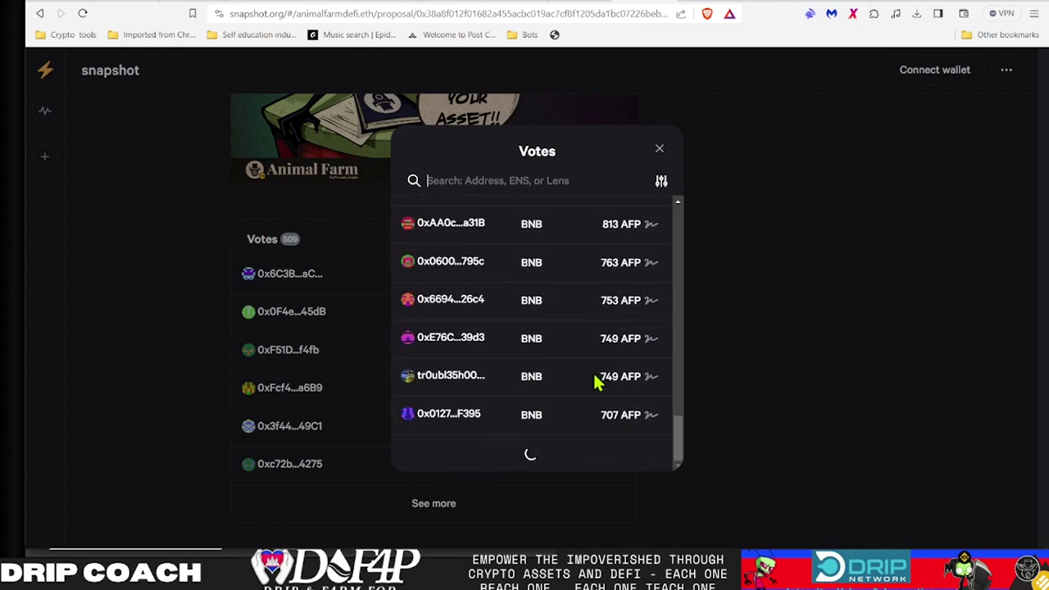
# Step: Switch to the Excel workbook, highlight the rank 100 wallet's row, and inspect net holdings from rank 100 up to the Top 50 total
pyautogui.click(408, 539)
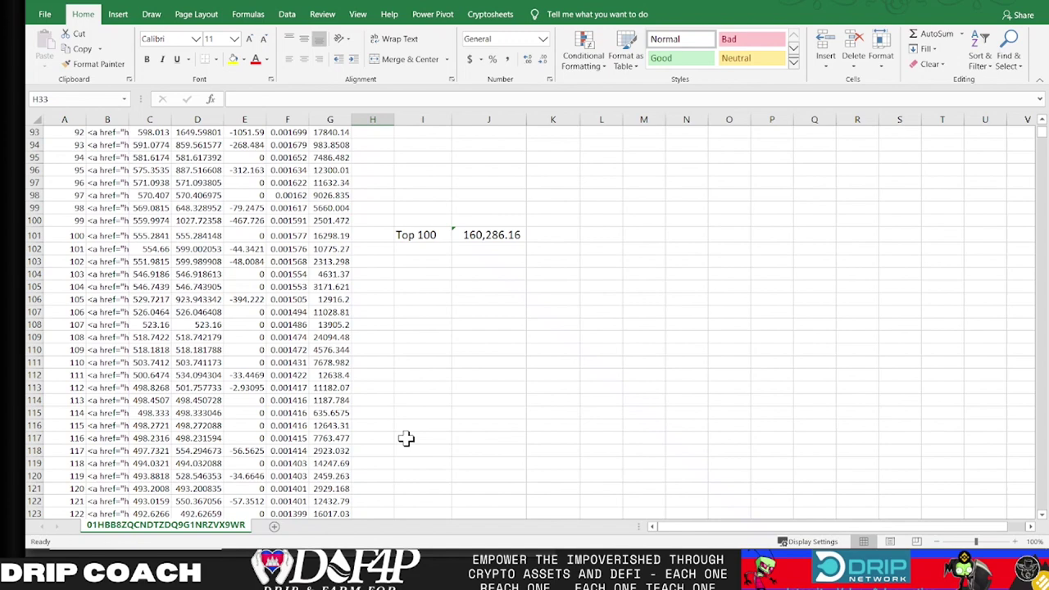
pyautogui.scroll(-2, 246, 328)
pyautogui.scroll(1, 206, 222)
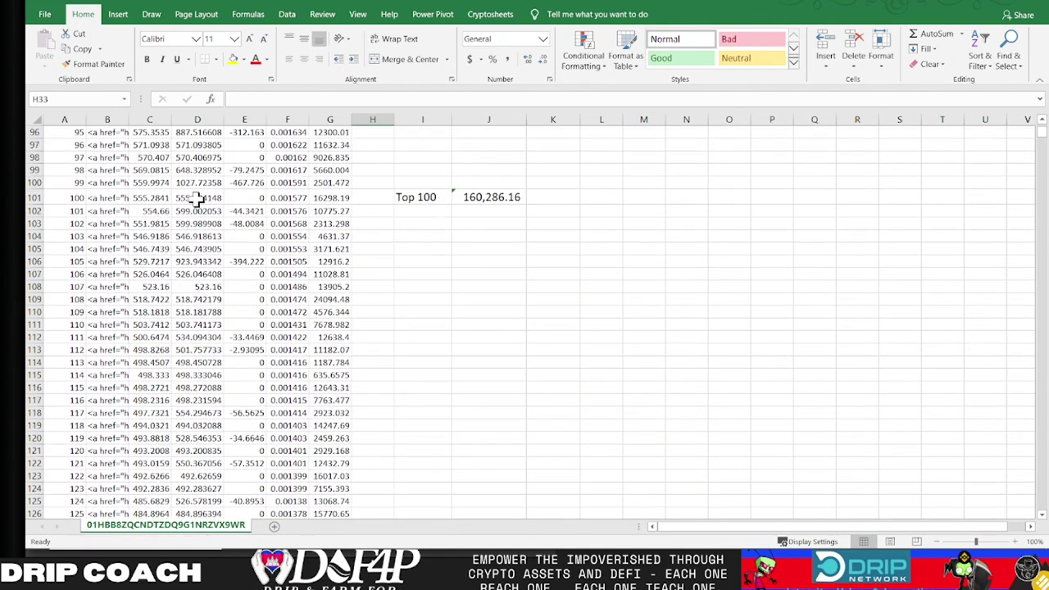
pyautogui.click(35, 198)
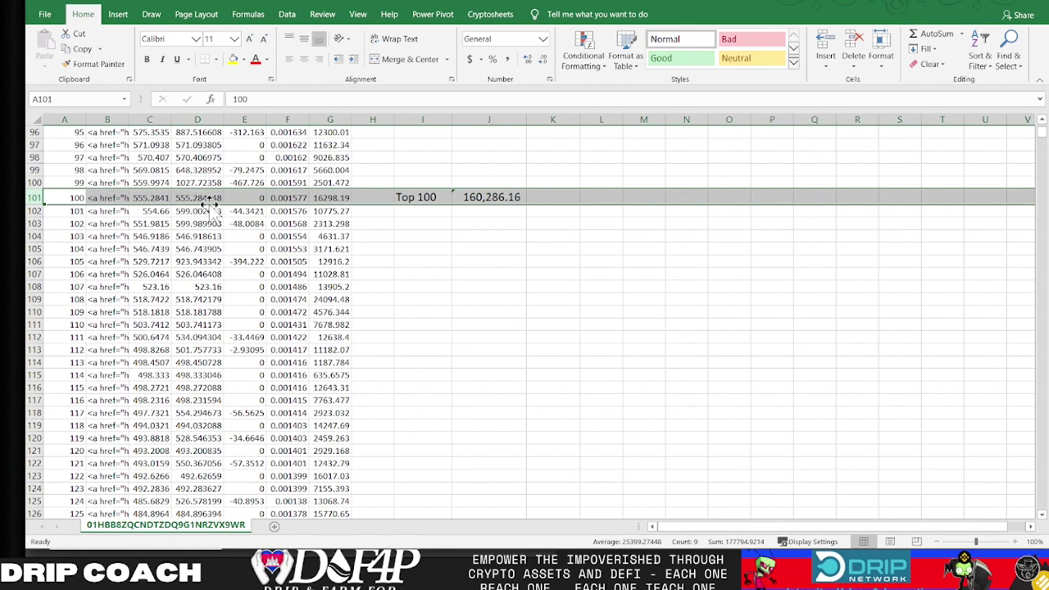
pyautogui.scroll(1, 198, 193)
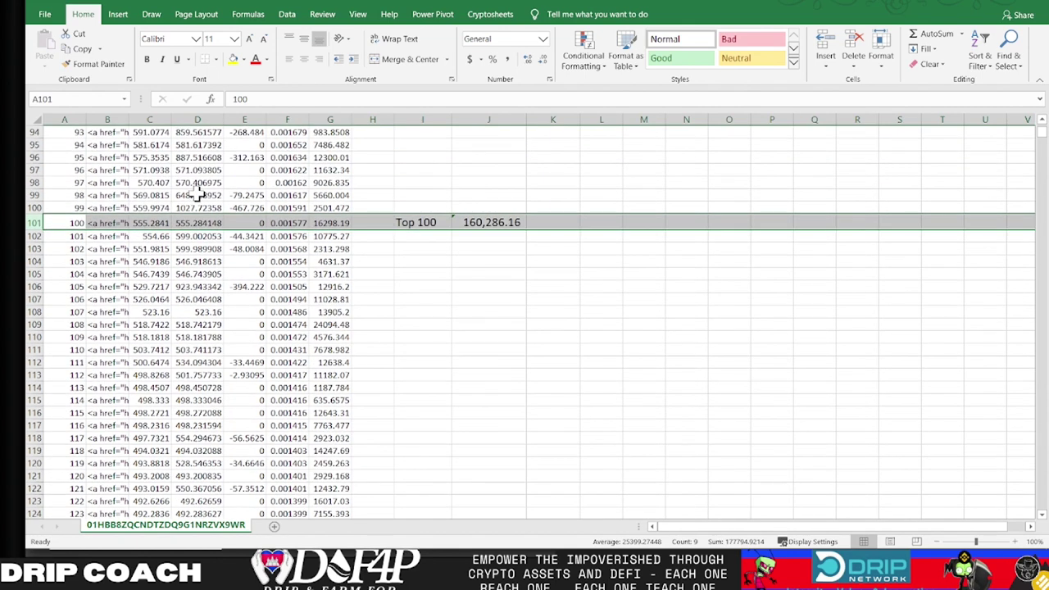
pyautogui.scroll(2, 198, 193)
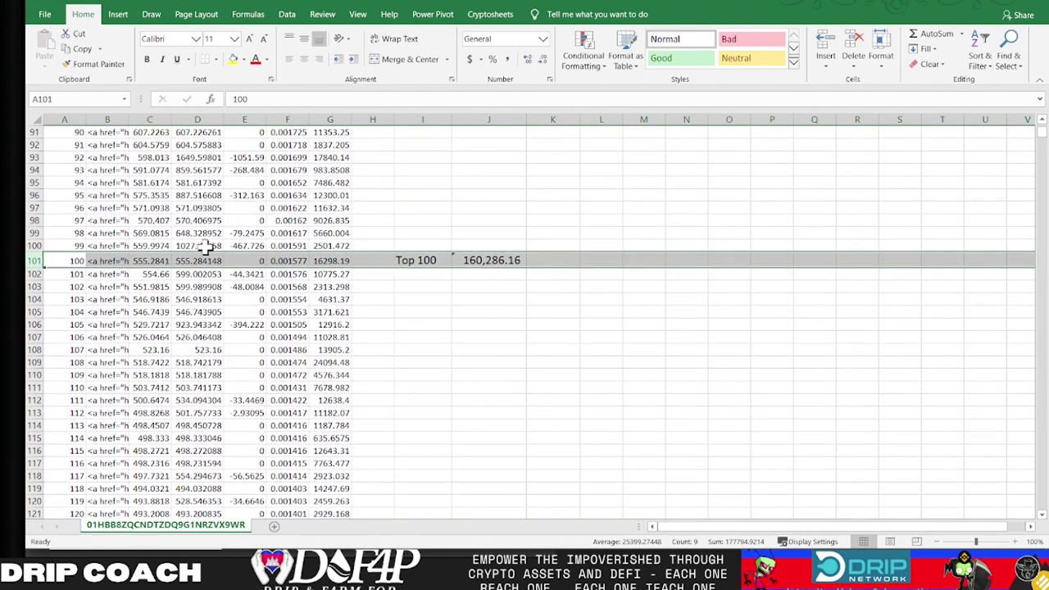
pyautogui.click(151, 246)
pyautogui.scroll(2, 156, 262)
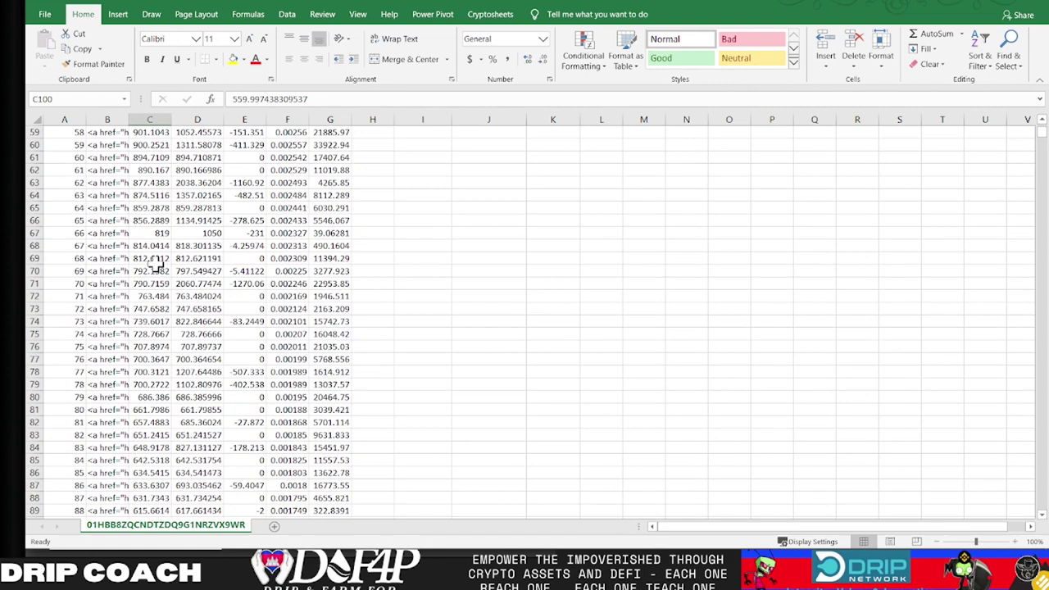
pyautogui.scroll(5, 156, 262)
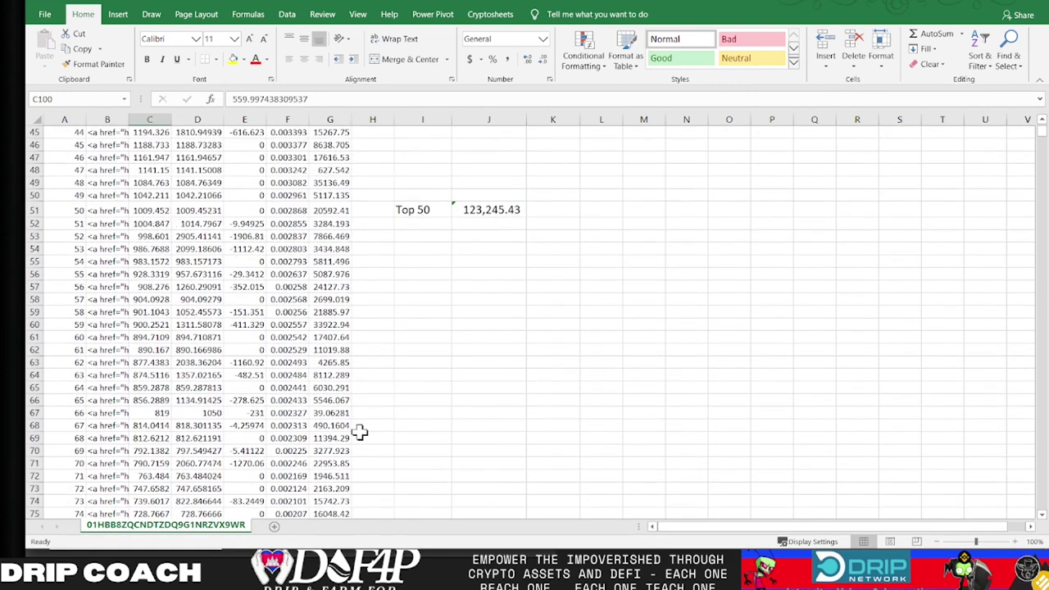
# Step: Return to Snapshot's full vote list, examine the smaller individual votes, go back to the largest ones and close the list
pyautogui.moveTo(407, 542)
pyautogui.click(975, 7)
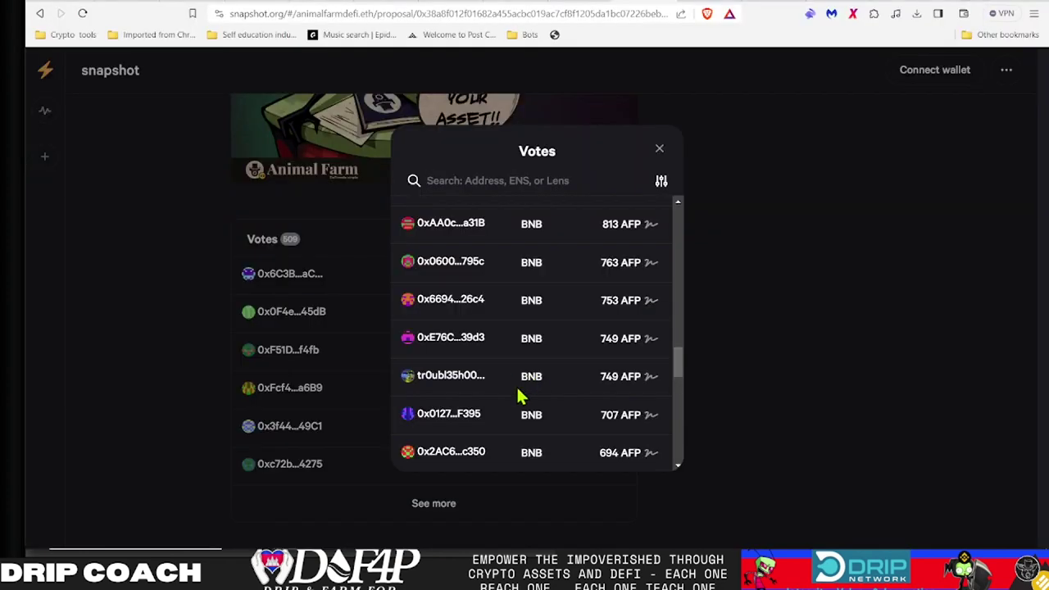
pyautogui.scroll(-5, 520, 398)
pyautogui.scroll(-5, 520, 398)
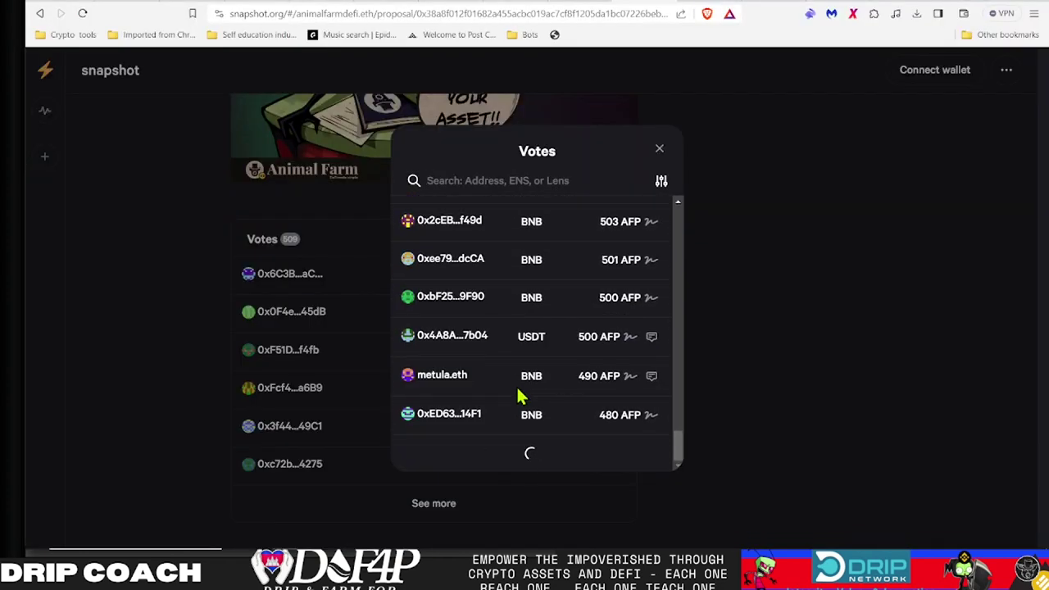
pyautogui.scroll(3, 520, 398)
pyautogui.scroll(-10, 520, 398)
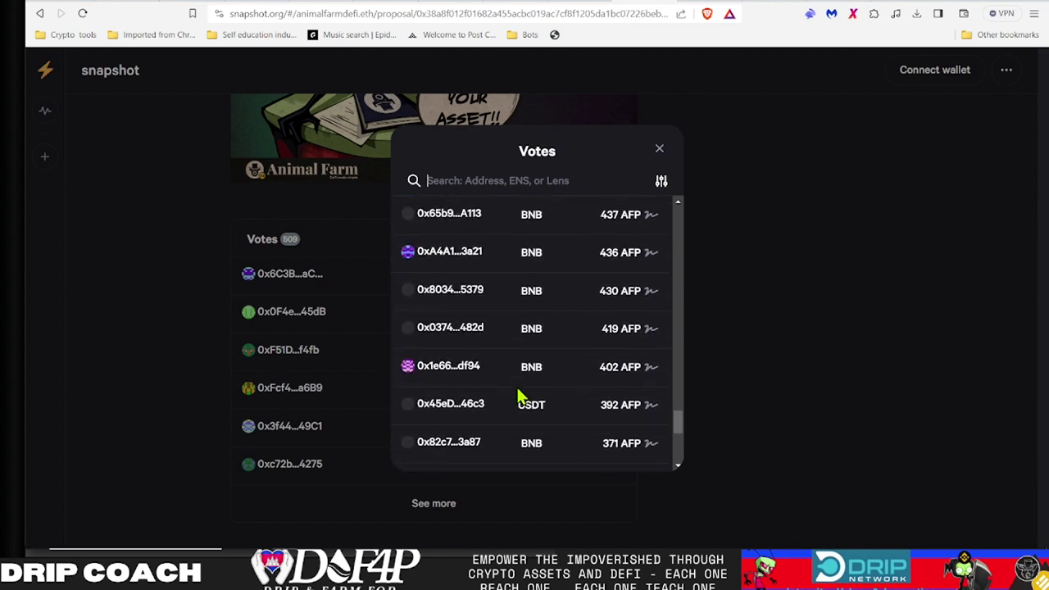
pyautogui.scroll(-8, 520, 399)
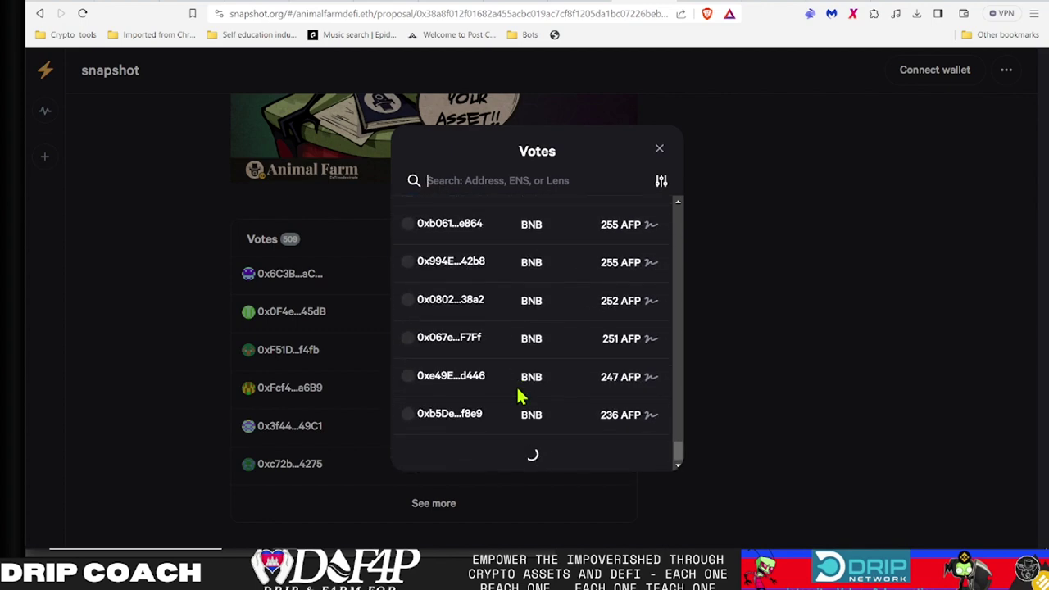
pyautogui.scroll(-8, 520, 398)
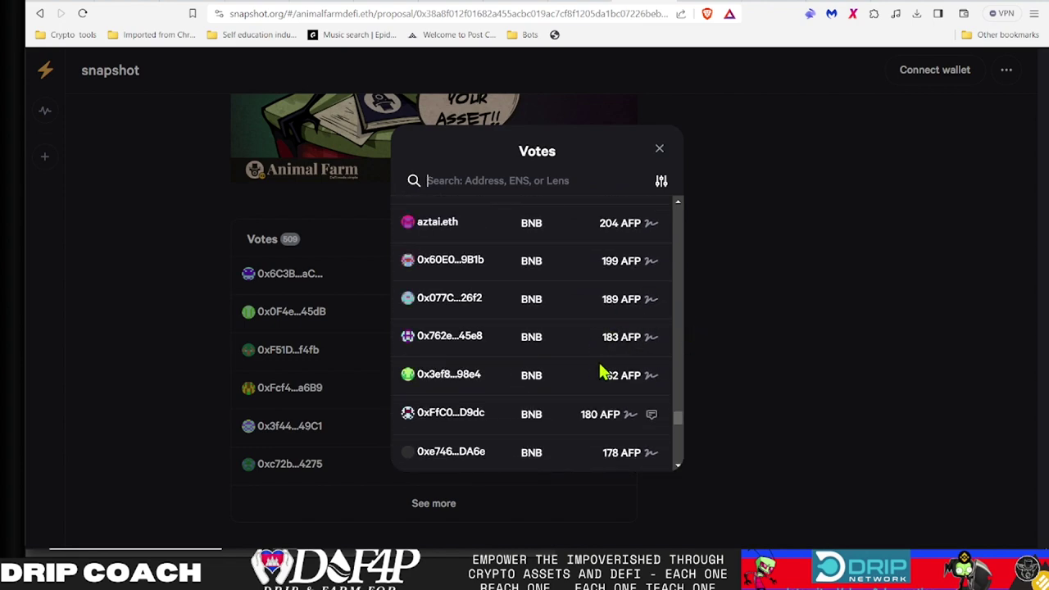
pyautogui.scroll(-10, 601, 373)
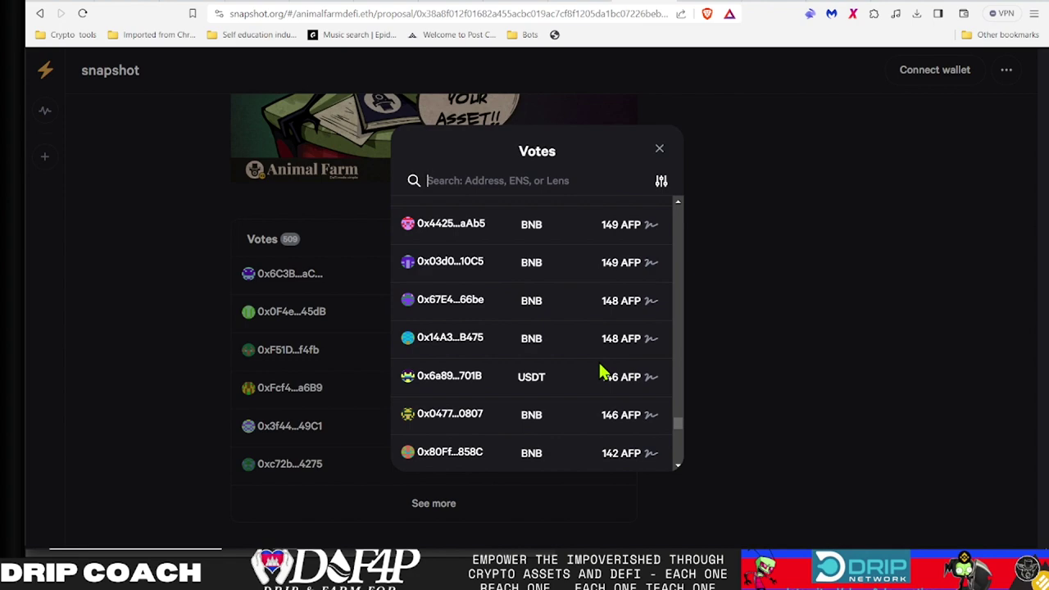
pyautogui.scroll(12, 617, 381)
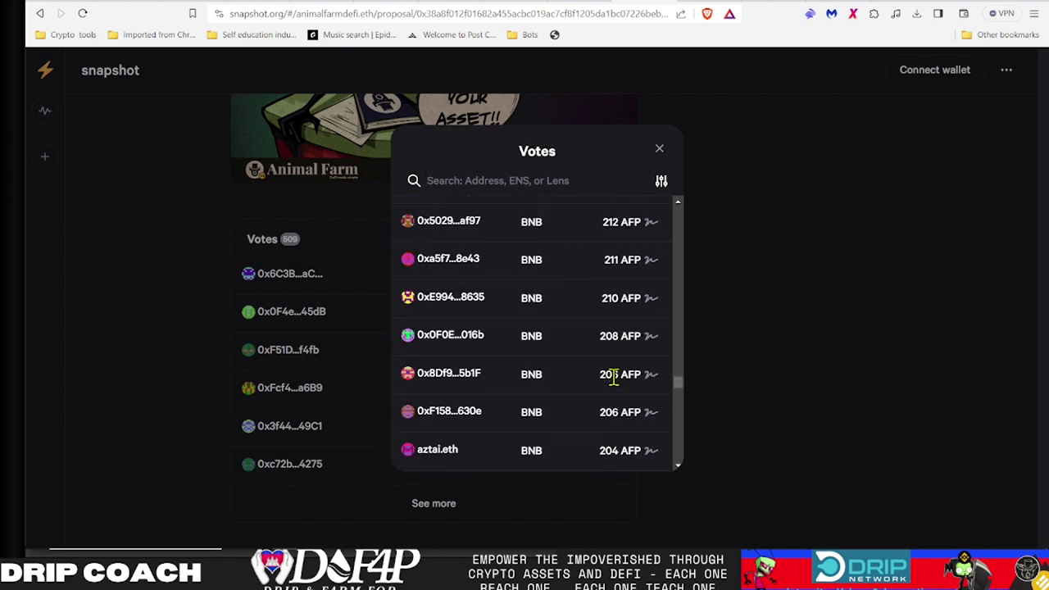
pyautogui.scroll(12, 615, 381)
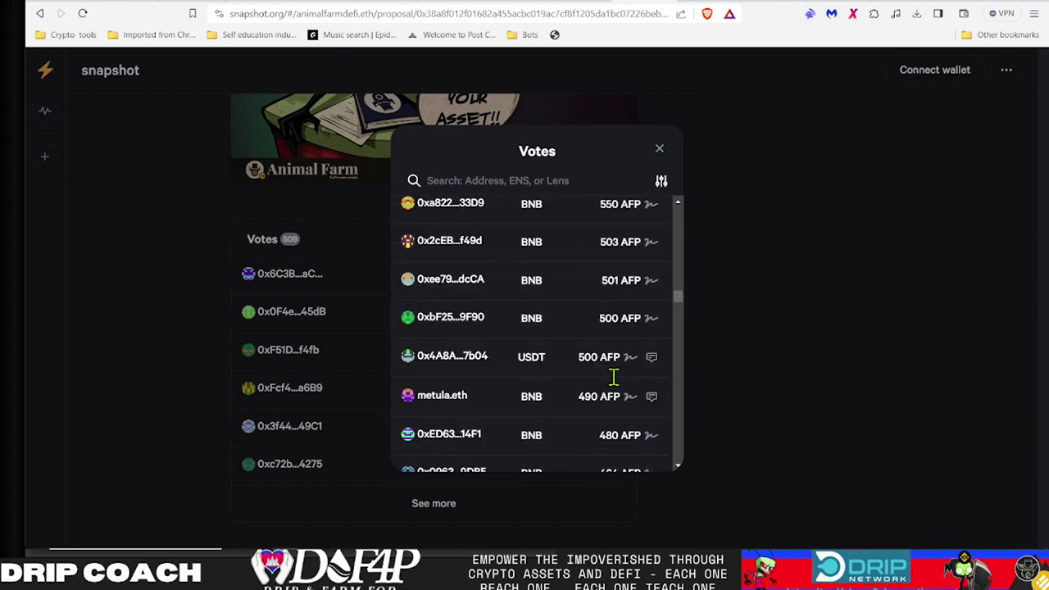
pyautogui.scroll(10, 616, 385)
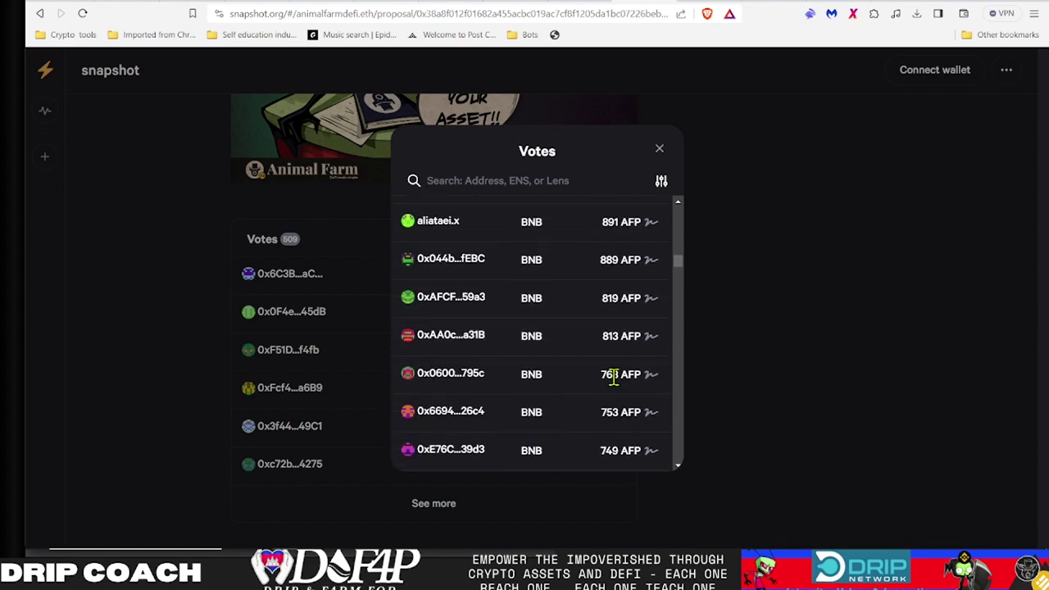
pyautogui.scroll(12, 613, 377)
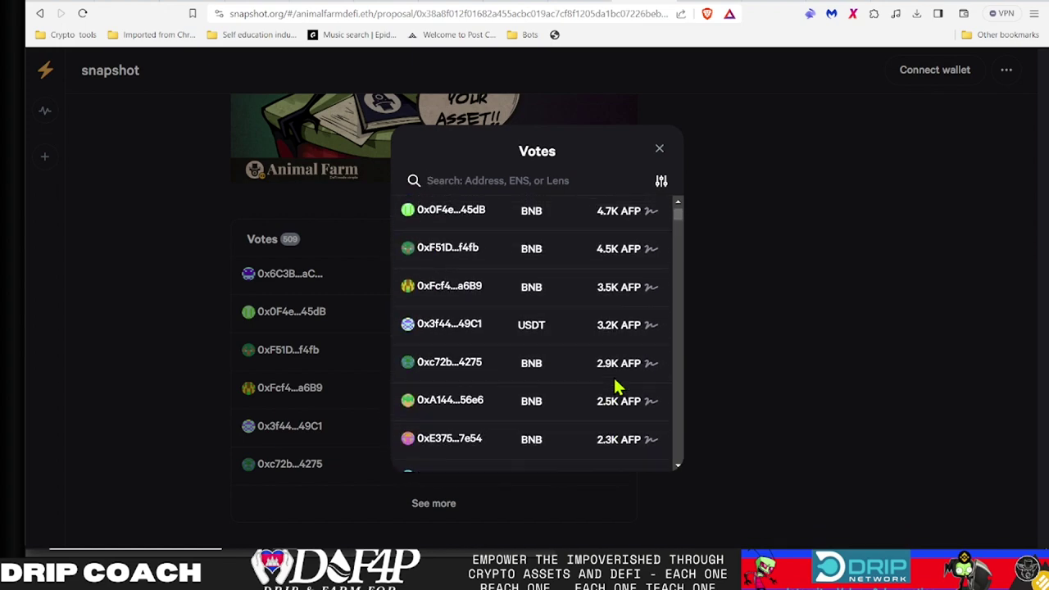
pyautogui.click(660, 149)
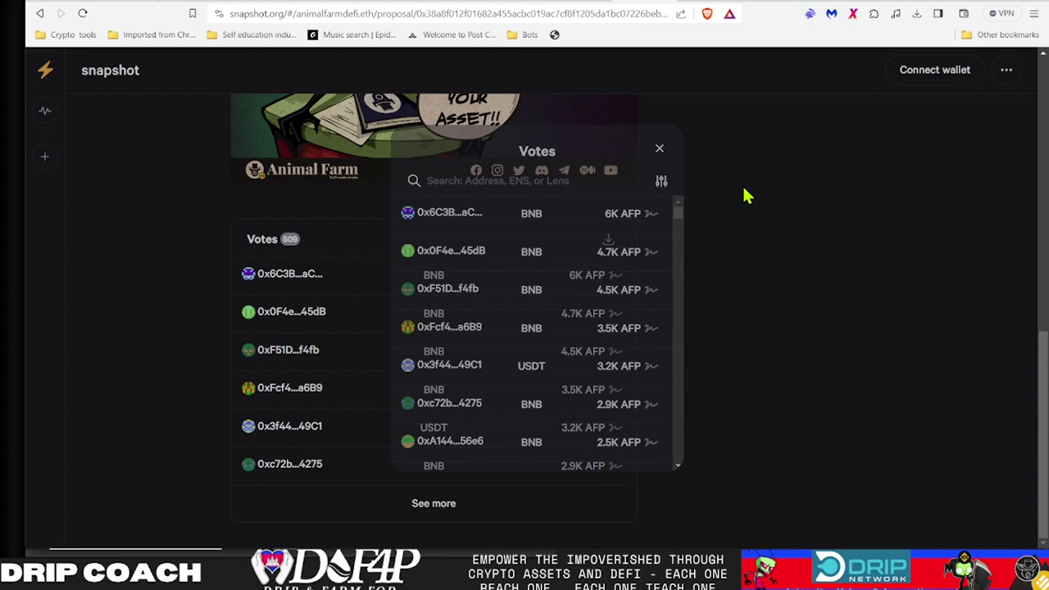
# Step: Switch to the Forex Shark Calls channel in Telegram and highlight "massive" and "active participation" in the vote results announcement
pyautogui.click(382, 540)
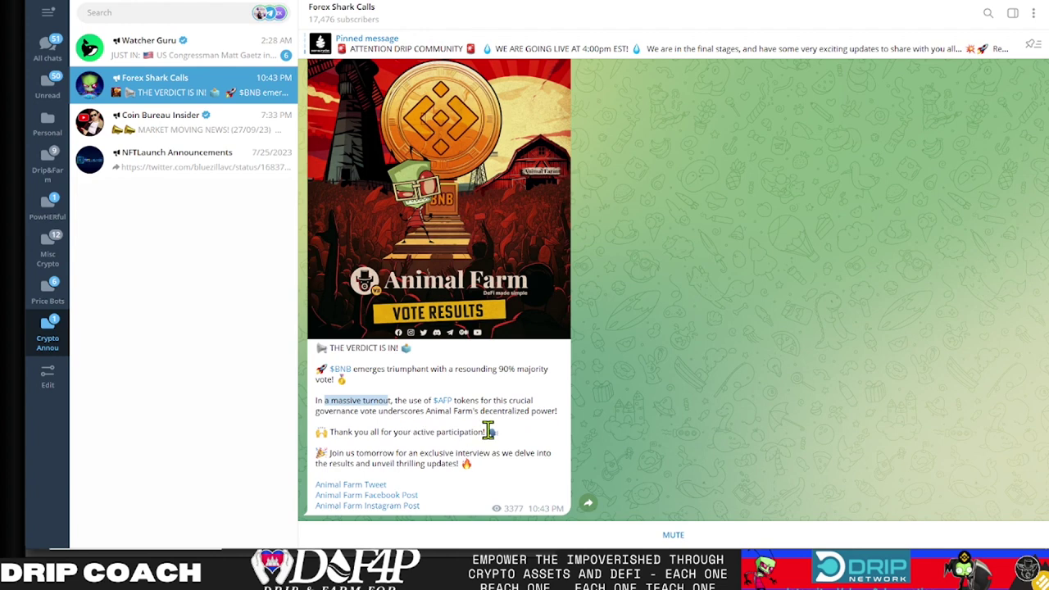
pyautogui.doubleClick(351, 401)
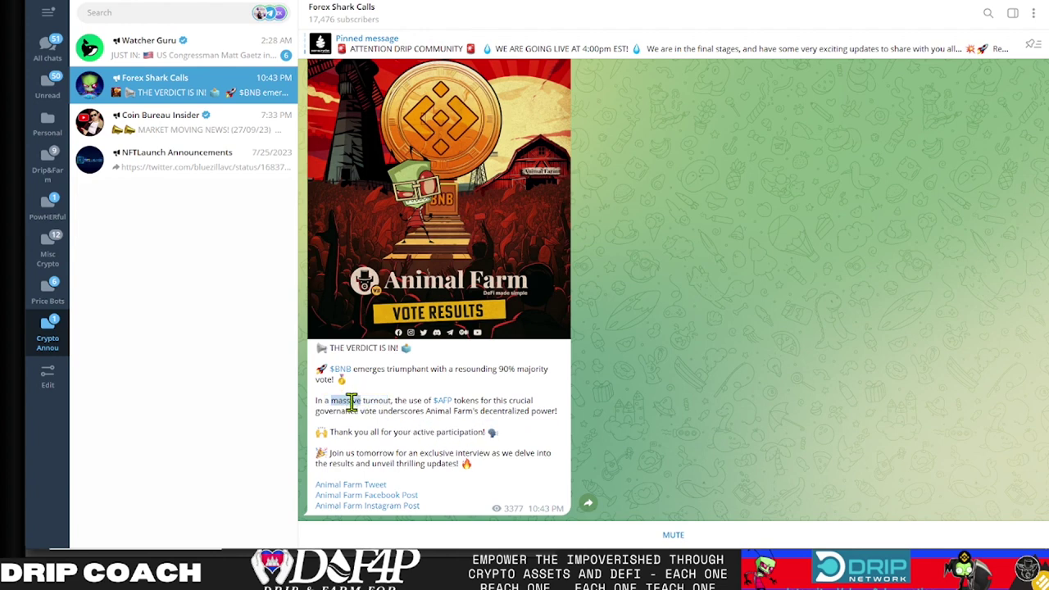
pyautogui.moveTo(413, 432); pyautogui.dragTo(483, 435)
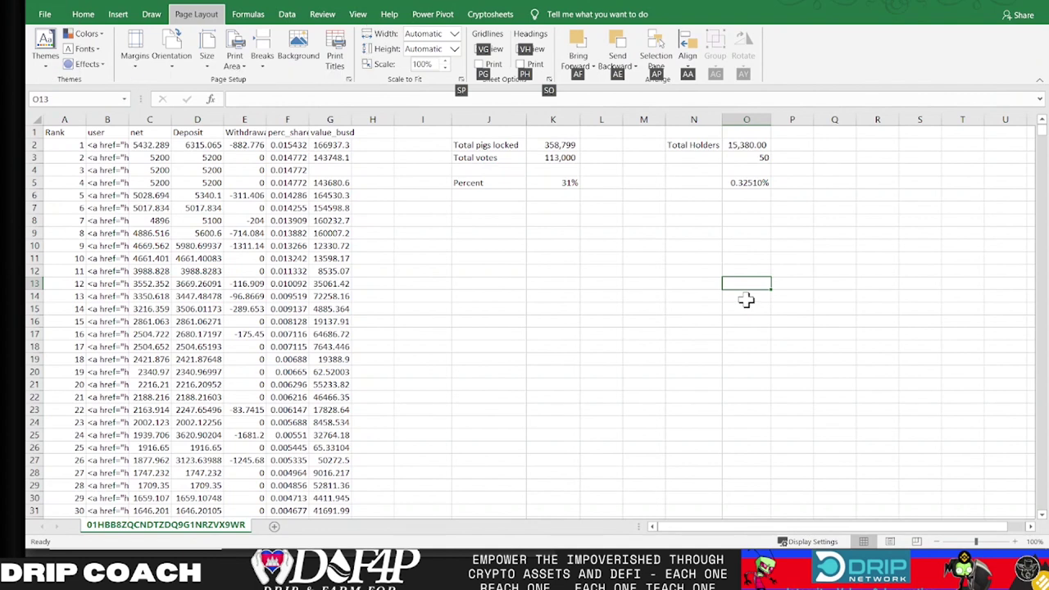
# Step: Switch from Excel to the Snapshot proposal, open the full vote list and examine individual votes from the largest down to those under 100 AFP
pyautogui.click(746, 296)
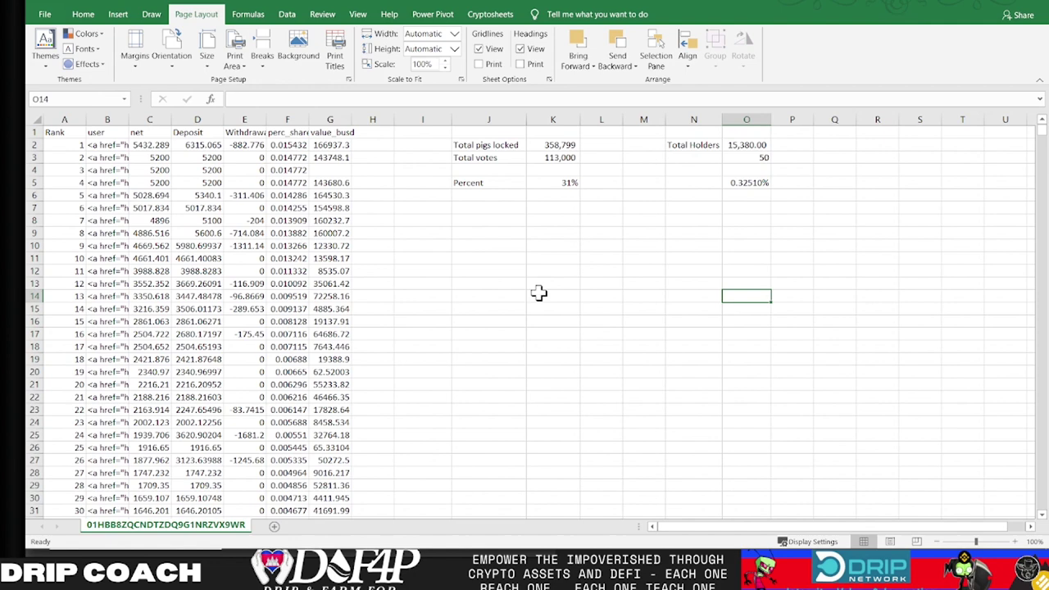
pyautogui.click(957, 5)
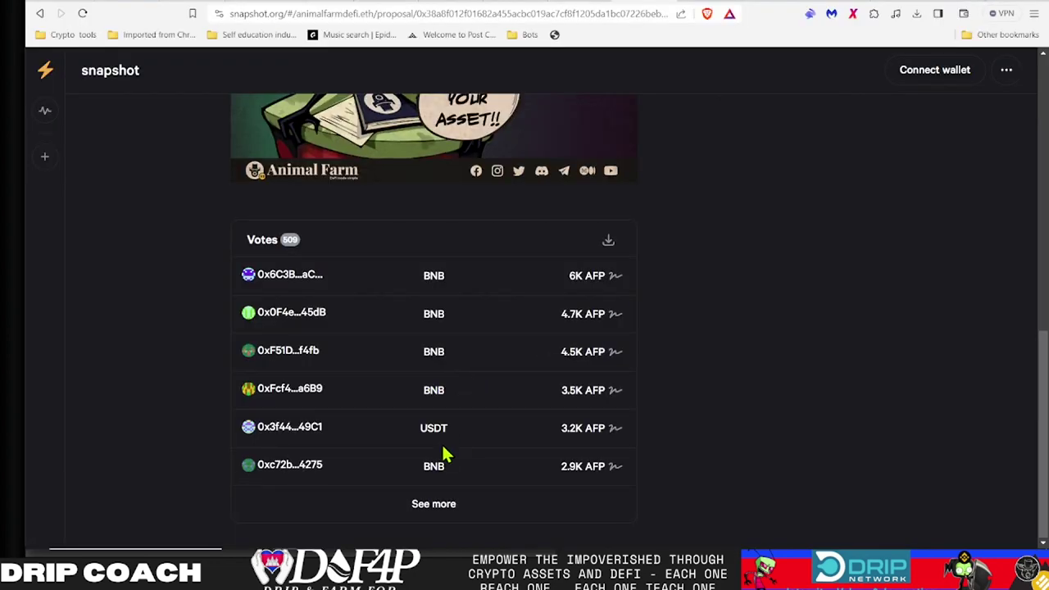
pyautogui.click(434, 505)
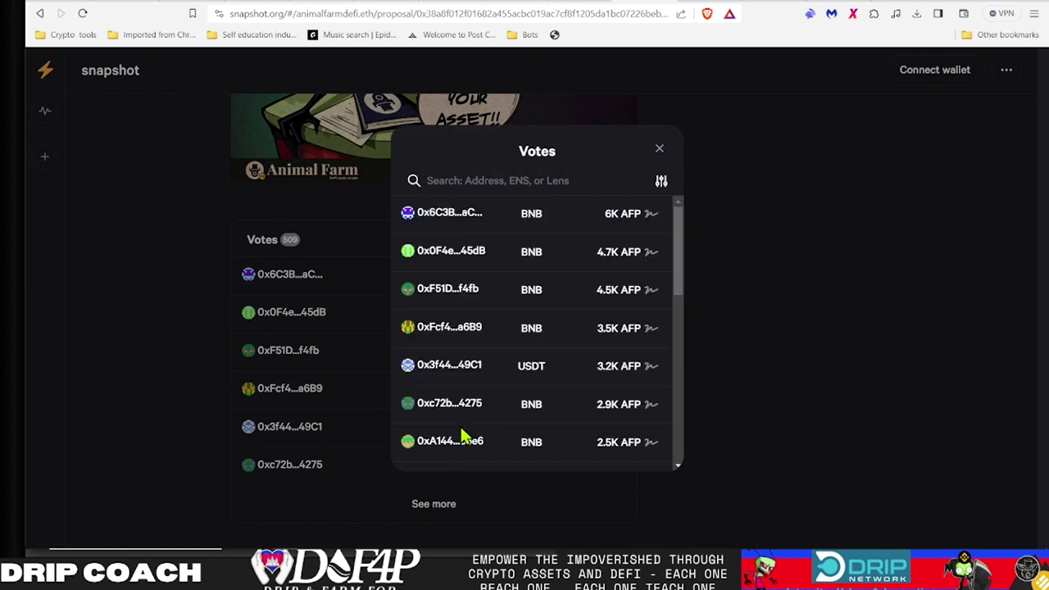
pyautogui.scroll(-10, 465, 432)
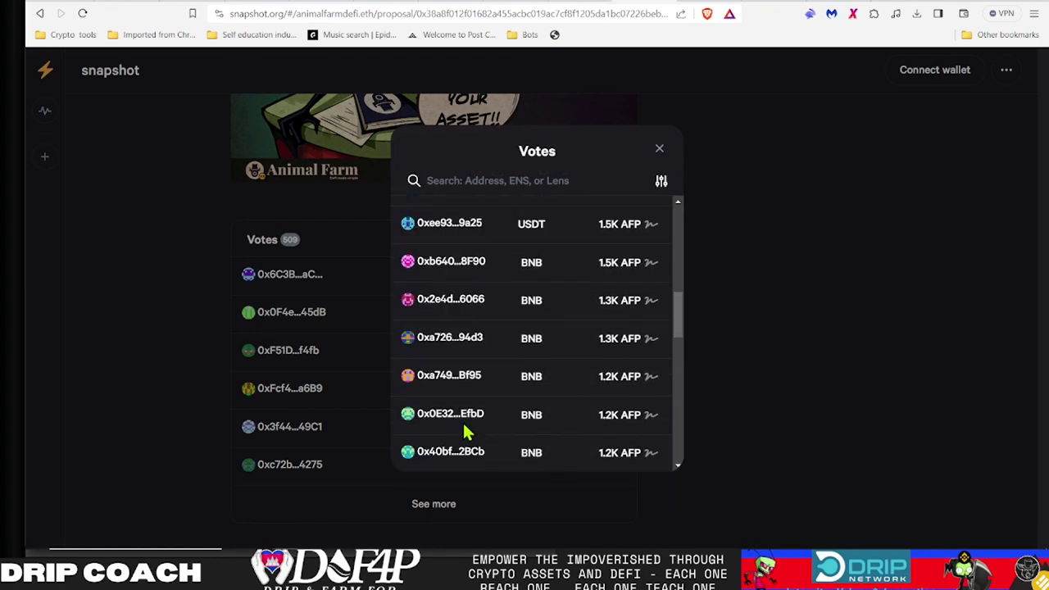
pyautogui.scroll(-10, 464, 432)
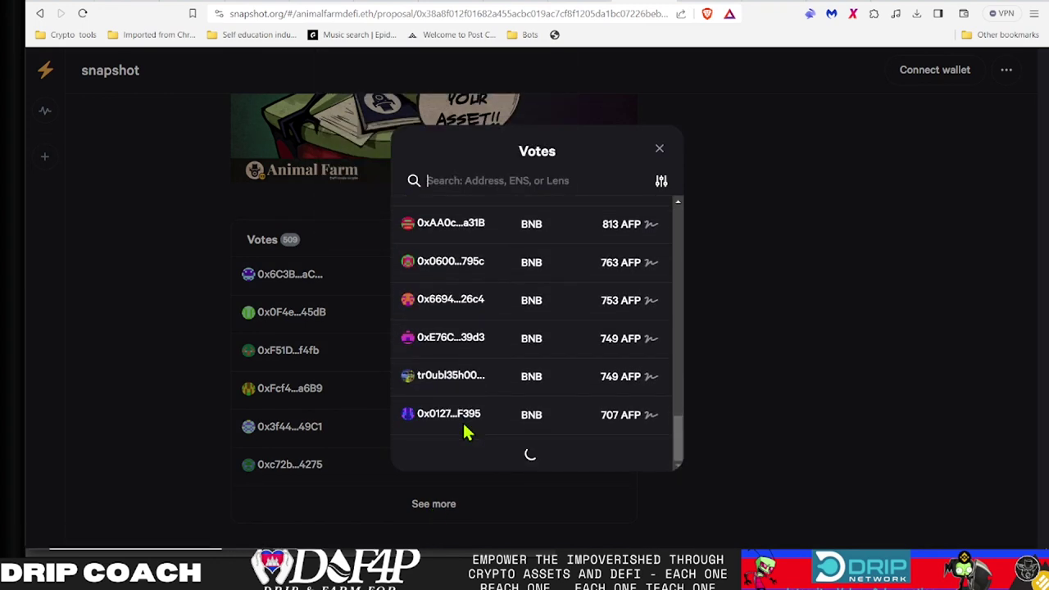
pyautogui.scroll(-10, 465, 432)
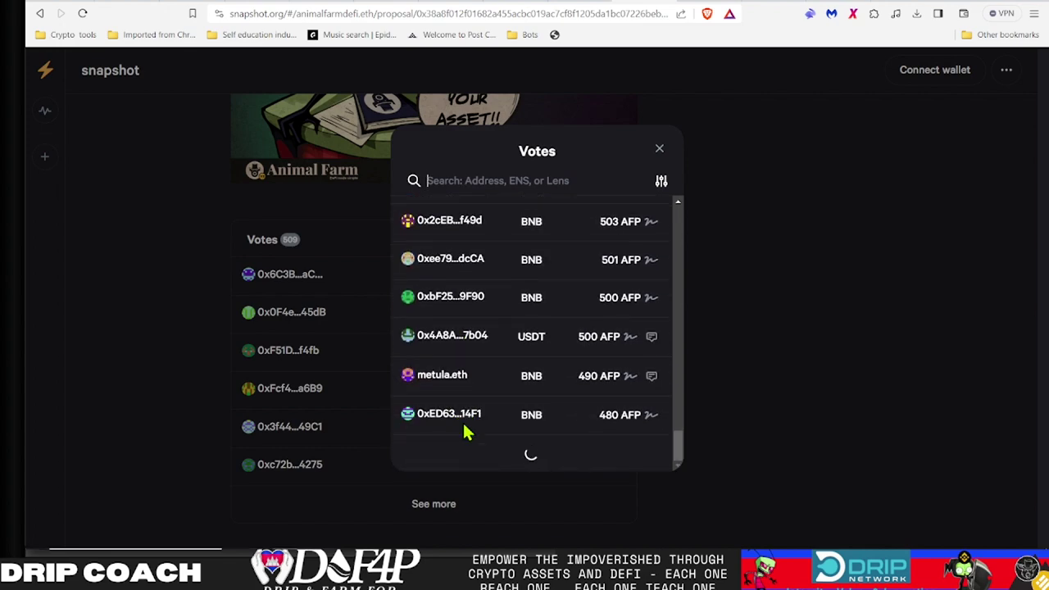
pyautogui.scroll(-10, 464, 432)
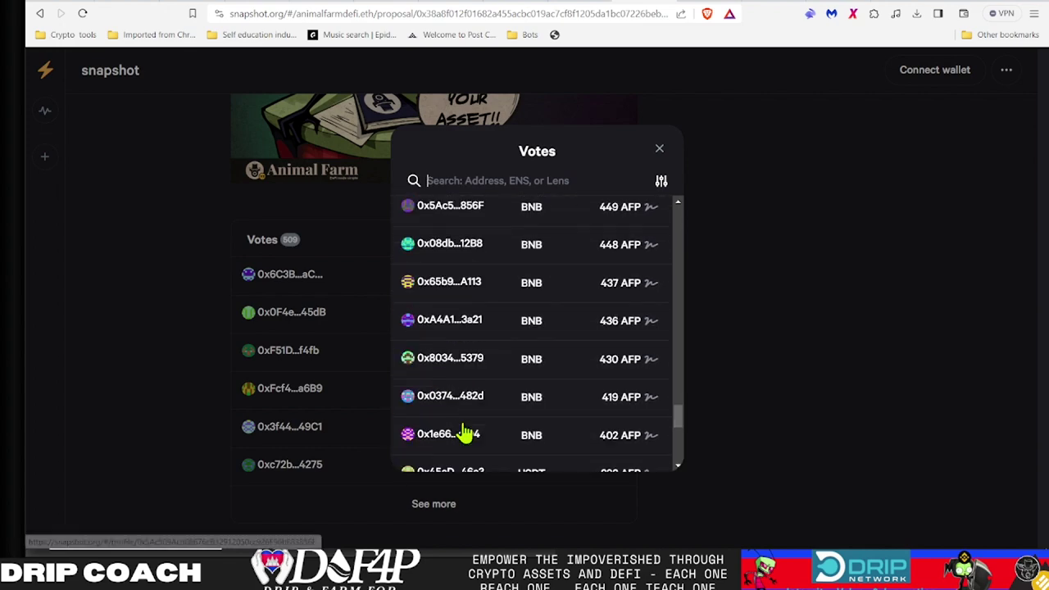
pyautogui.scroll(-3, 465, 432)
pyautogui.scroll(-8, 465, 432)
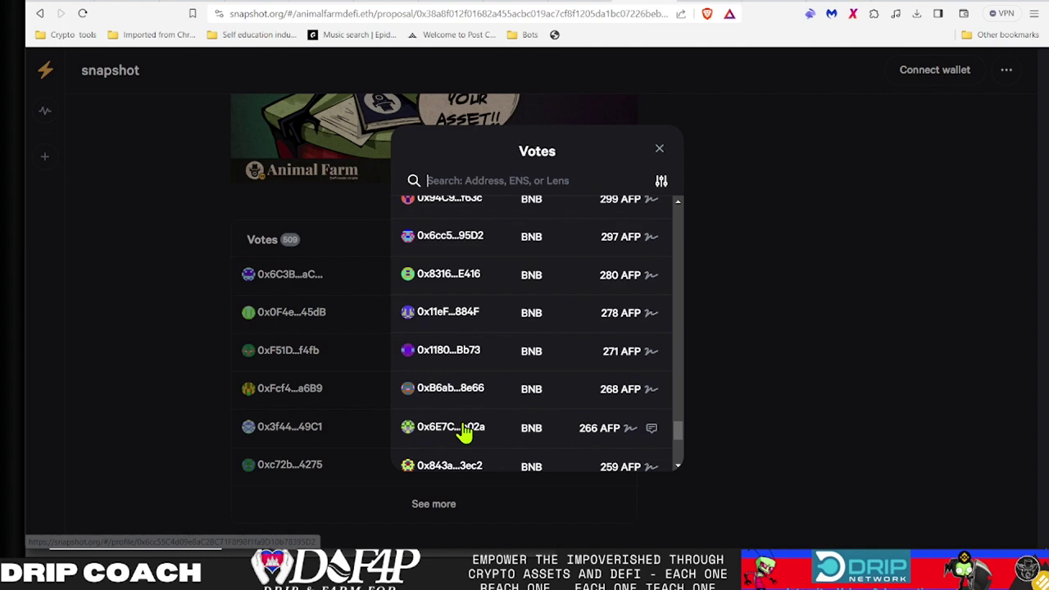
pyautogui.scroll(-9, 465, 431)
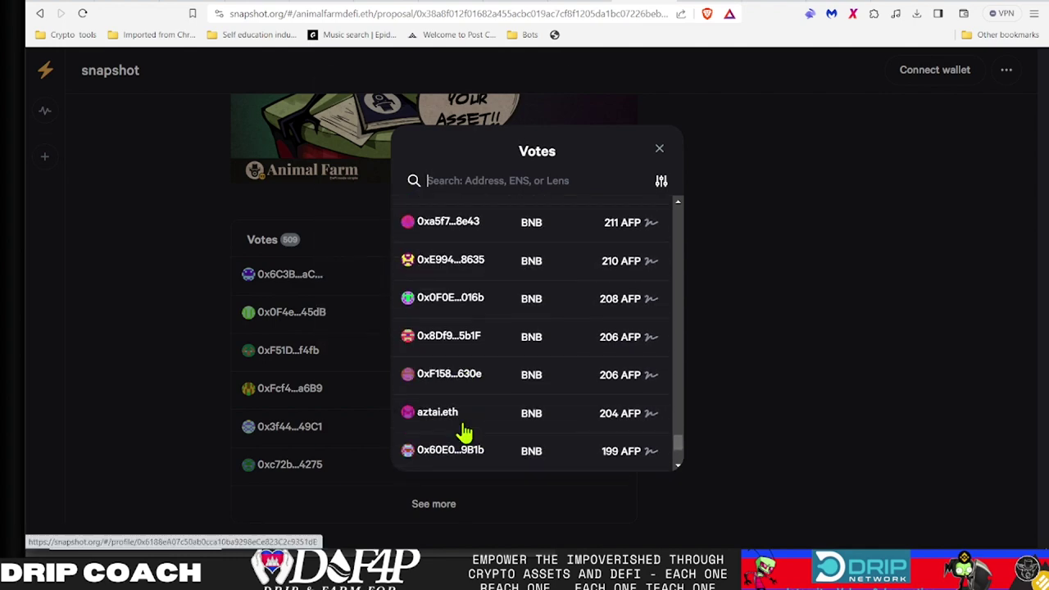
pyautogui.scroll(-8, 465, 432)
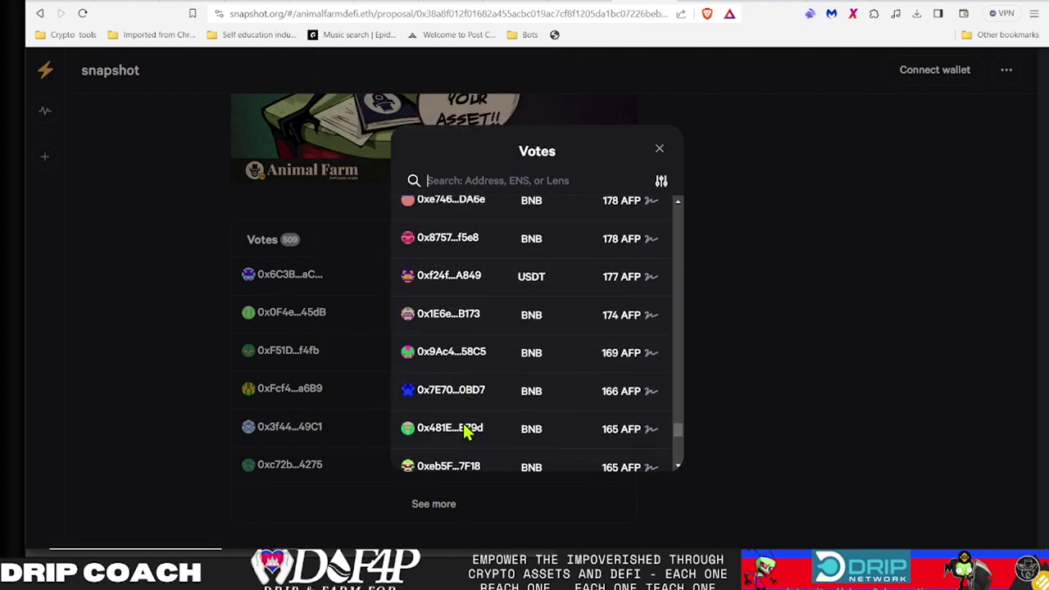
pyautogui.scroll(-2, 465, 432)
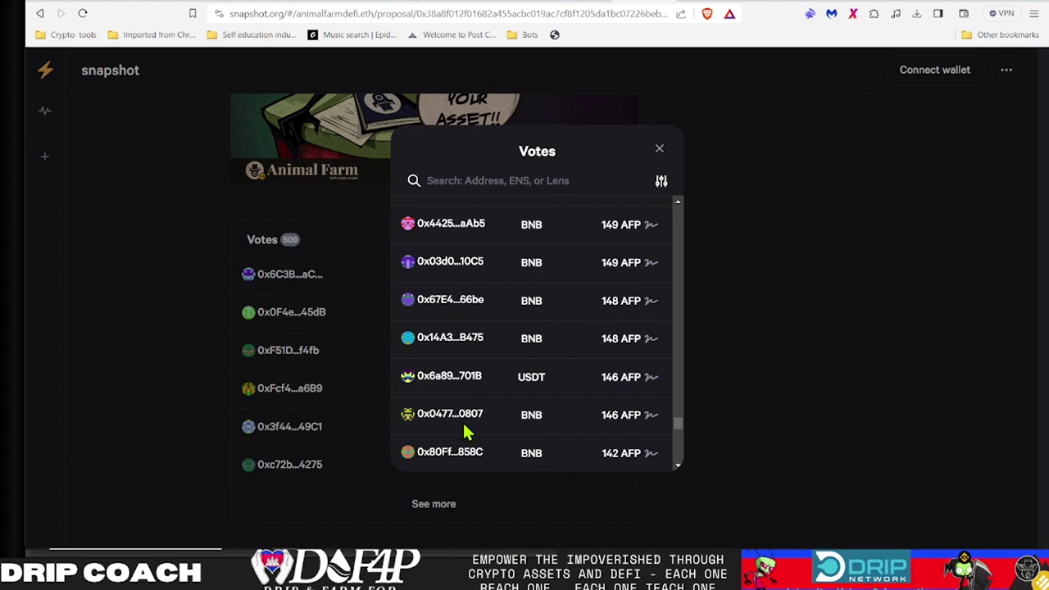
pyautogui.scroll(-10, 464, 432)
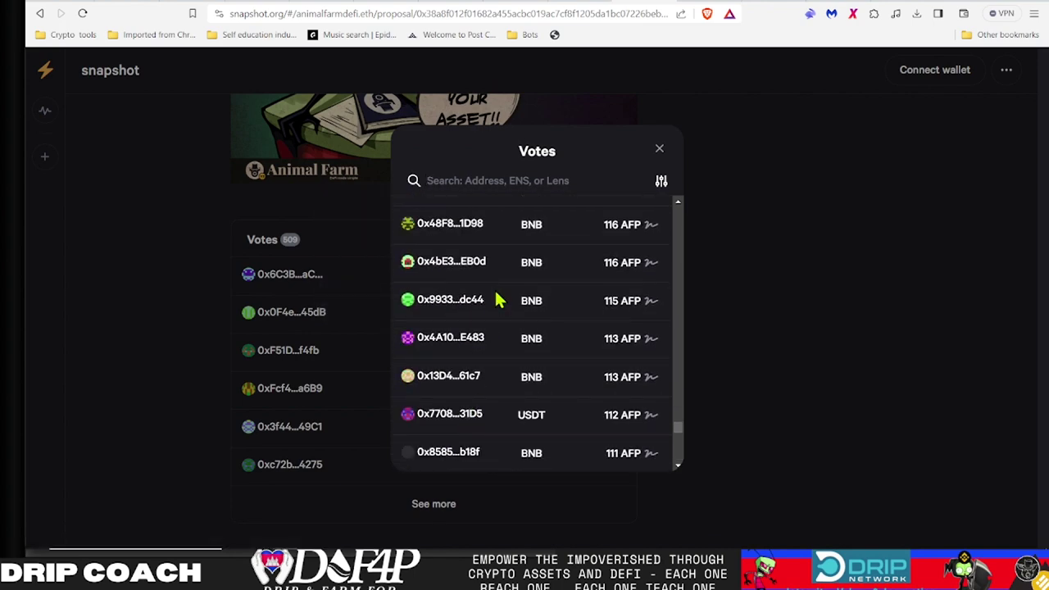
pyautogui.scroll(-10, 492, 365)
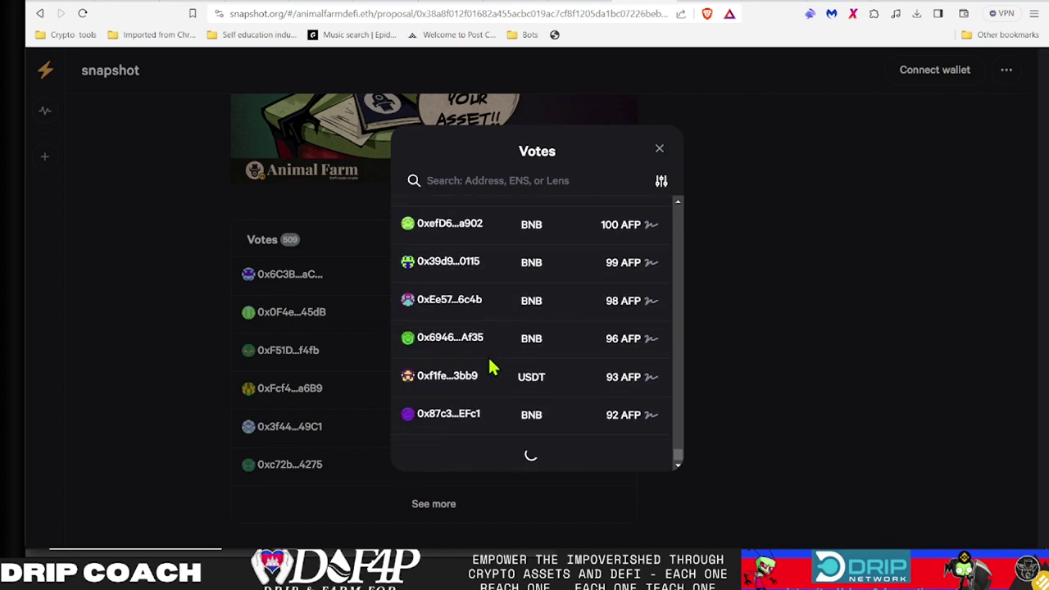
pyautogui.scroll(-10, 492, 369)
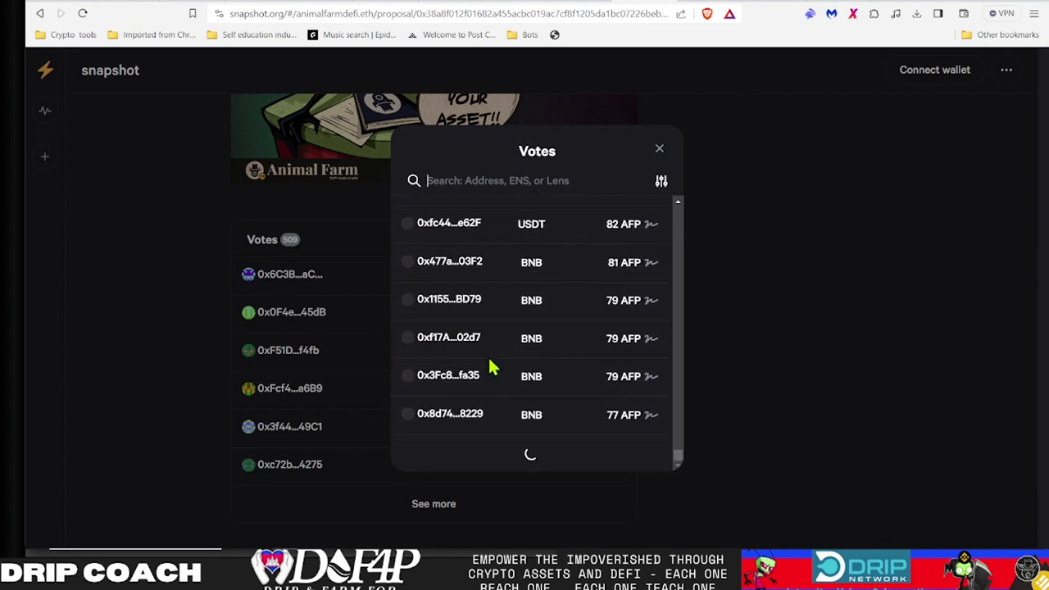
# Step: Look through the votes between about 1K and 350 AFP again, close the list and go back to the proposal's overall results
pyautogui.scroll(-10, 492, 369)
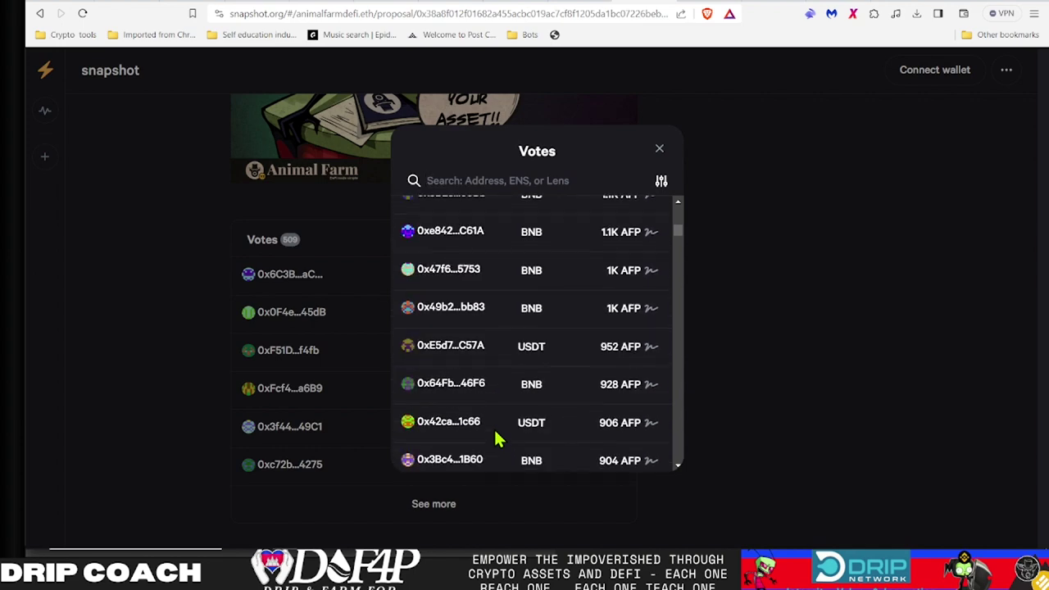
pyautogui.scroll(-10, 496, 439)
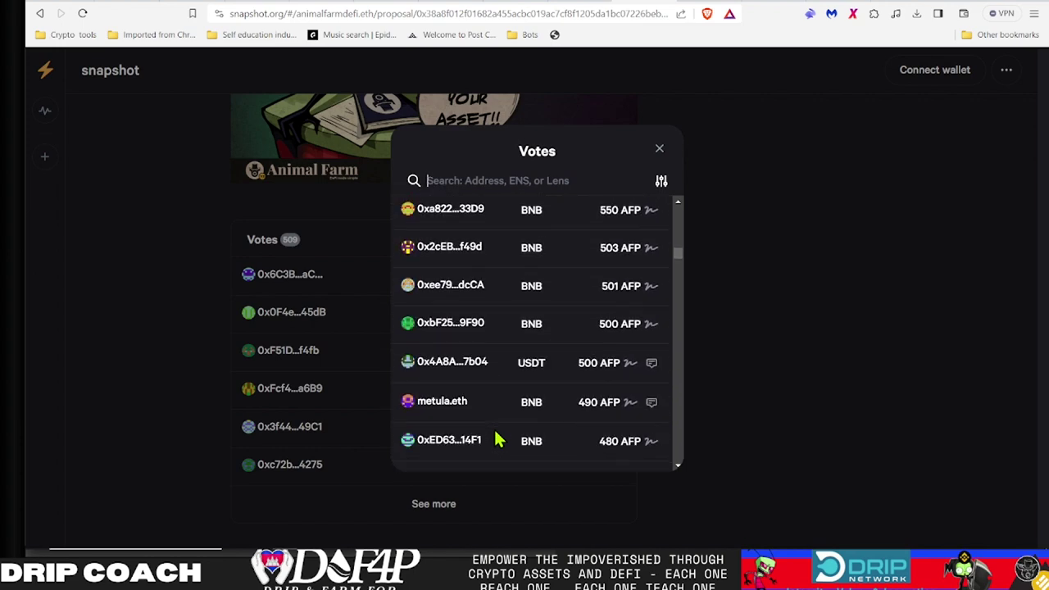
pyautogui.scroll(-4, 496, 439)
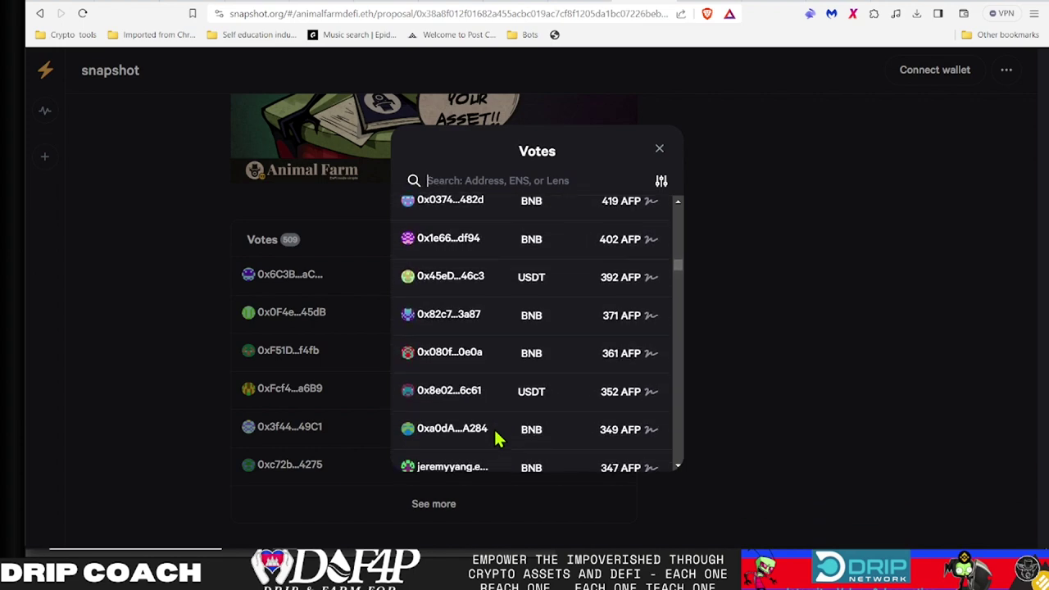
pyautogui.click(746, 92)
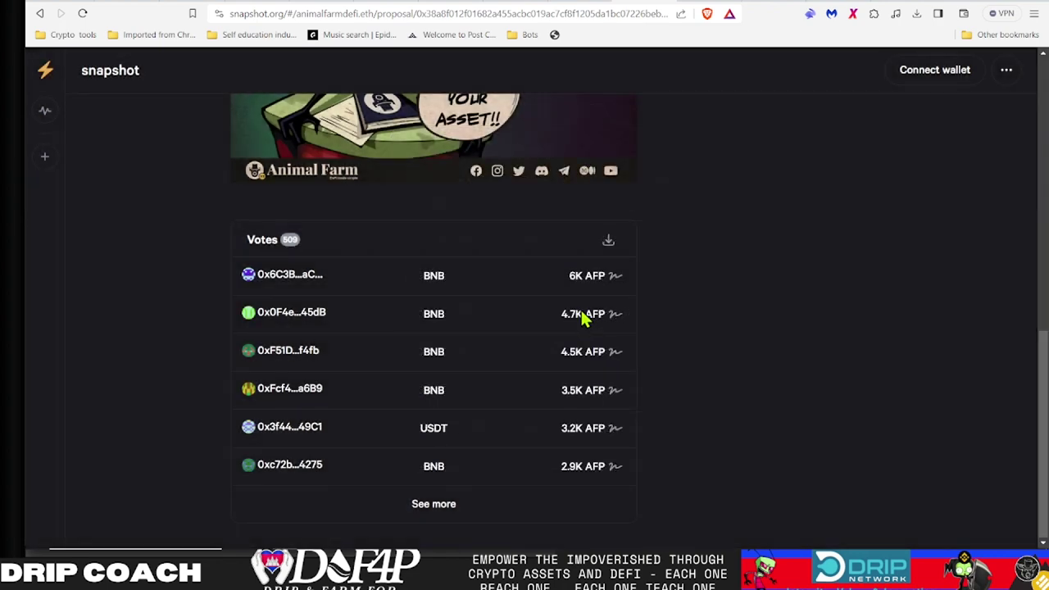
pyautogui.scroll(12, 777, 282)
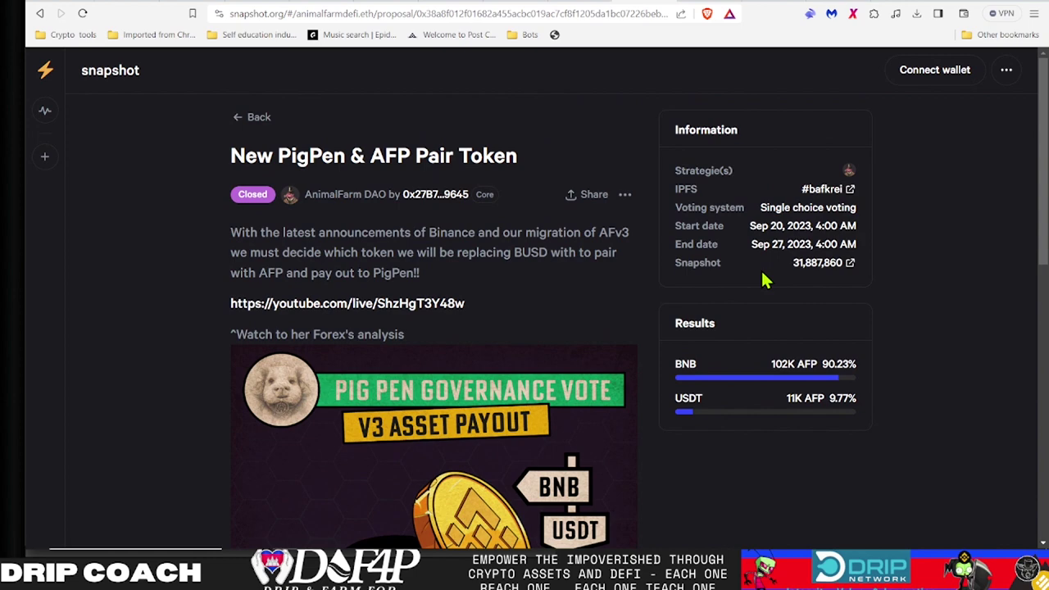
# Step: Switch to the Excel workbook and inspect the average pig per person, the estimated voters and the percentage of locked pigs that voted
pyautogui.hotkey('alt', 'Tab')
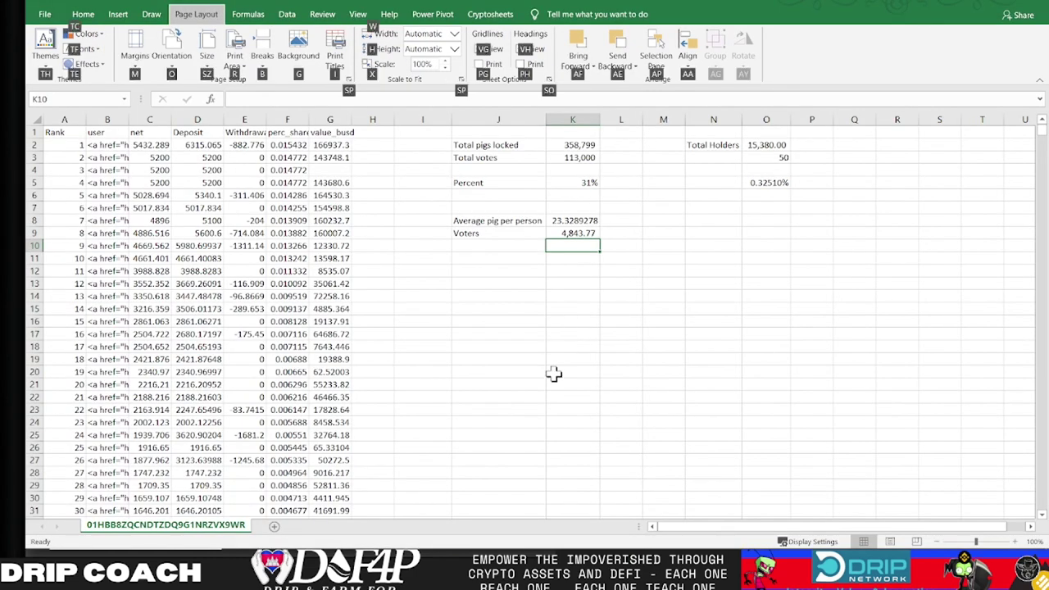
pyautogui.click(517, 296)
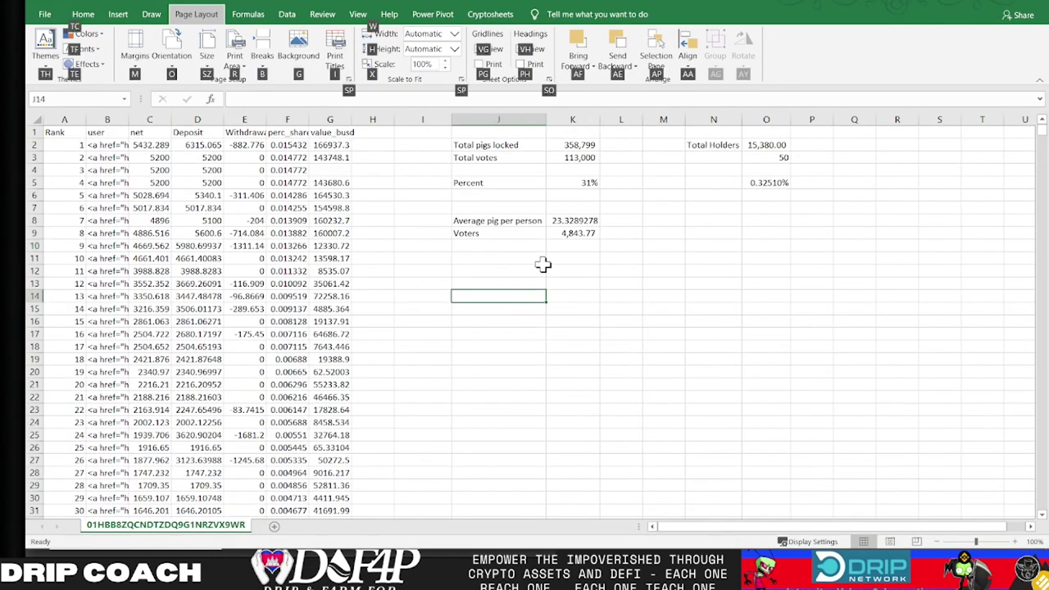
pyautogui.click(529, 223)
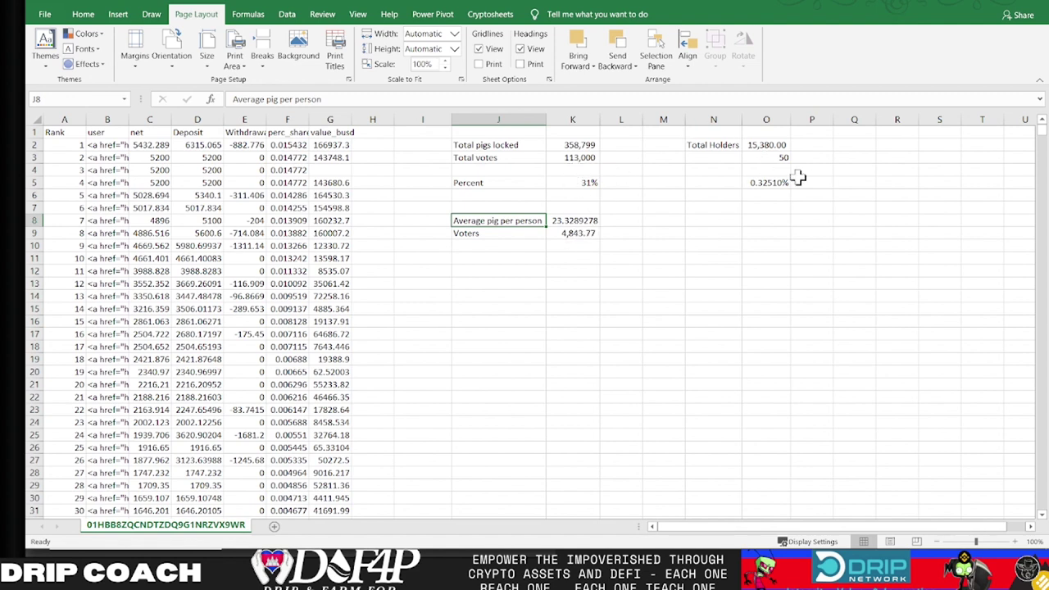
pyautogui.click(588, 183)
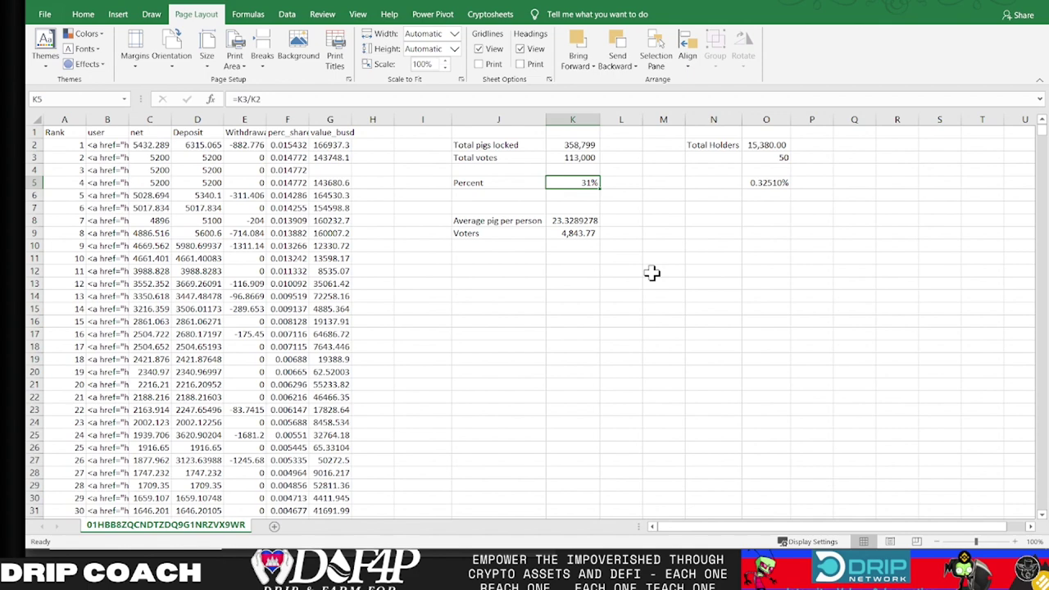
# Step: Return to the Snapshot proposal in the browser and review its vote summary, BNB and USDT results and description
pyautogui.hotkey('alt', 'Tab')
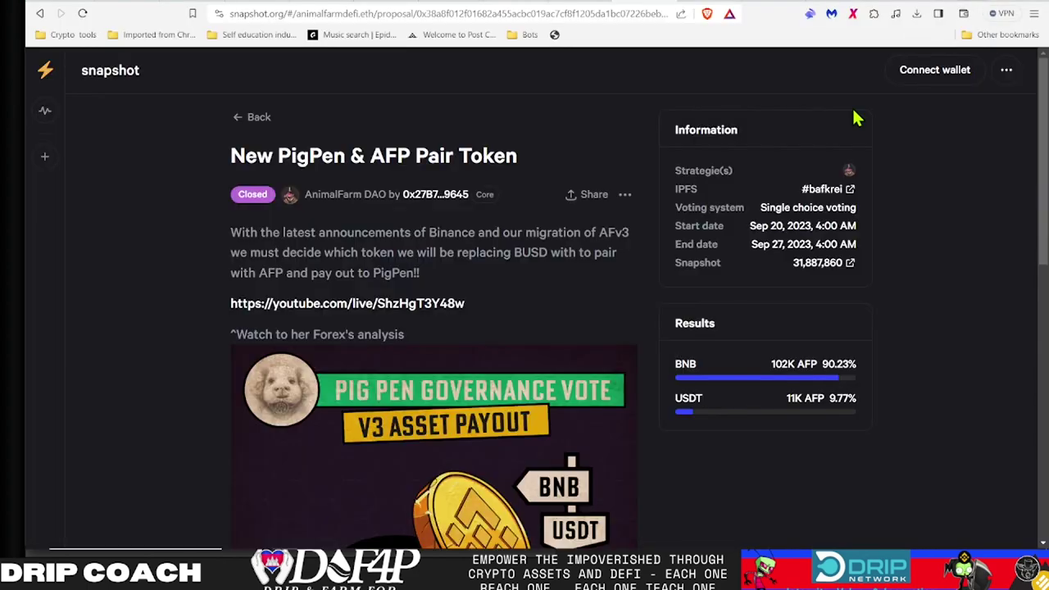
pyautogui.scroll(-7, 508, 383)
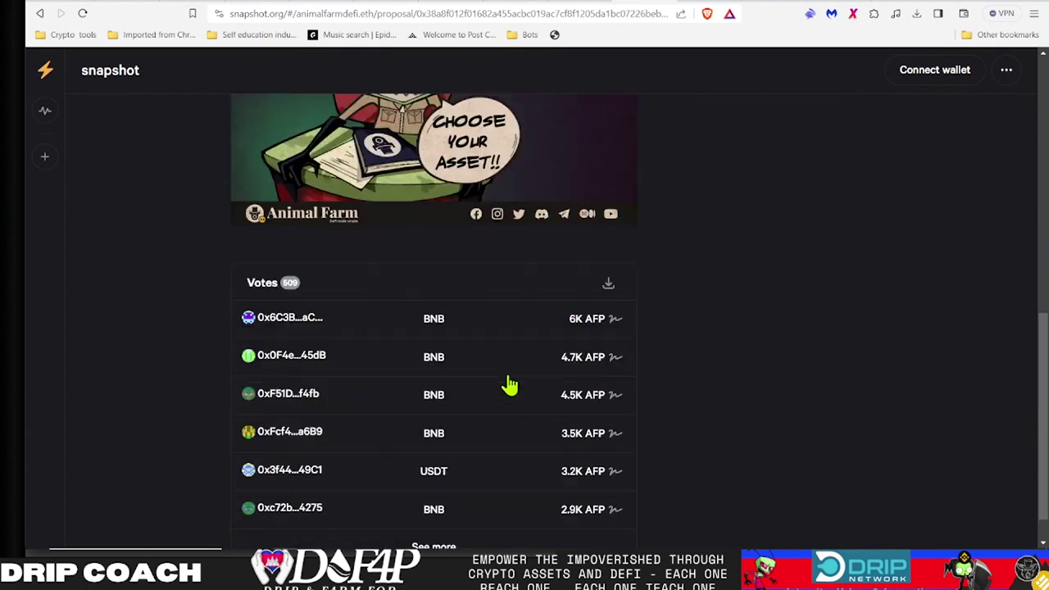
pyautogui.scroll(2, 510, 385)
pyautogui.scroll(3, 510, 384)
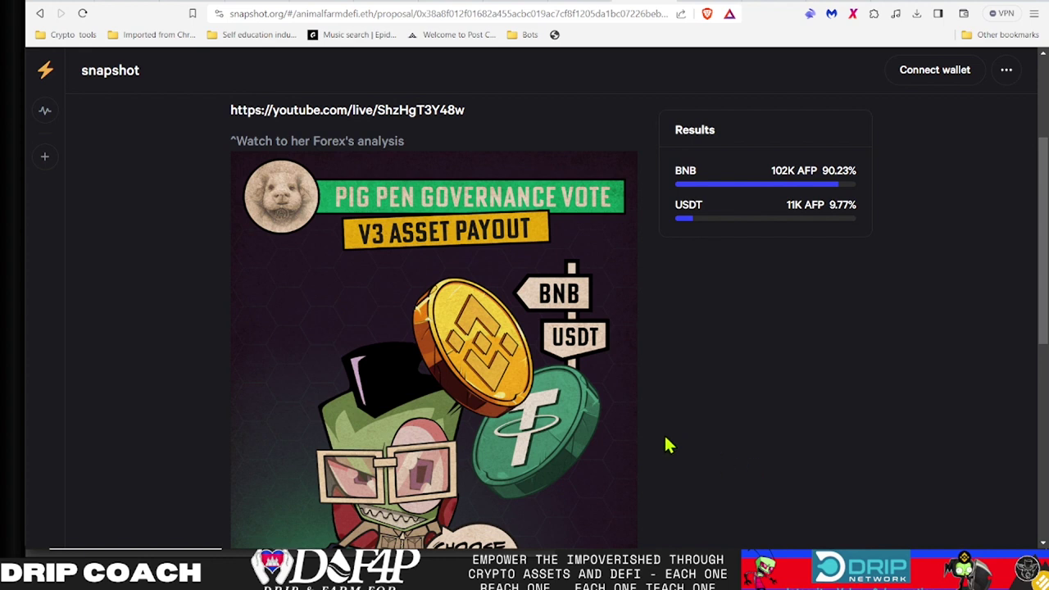
pyautogui.scroll(-3, 665, 440)
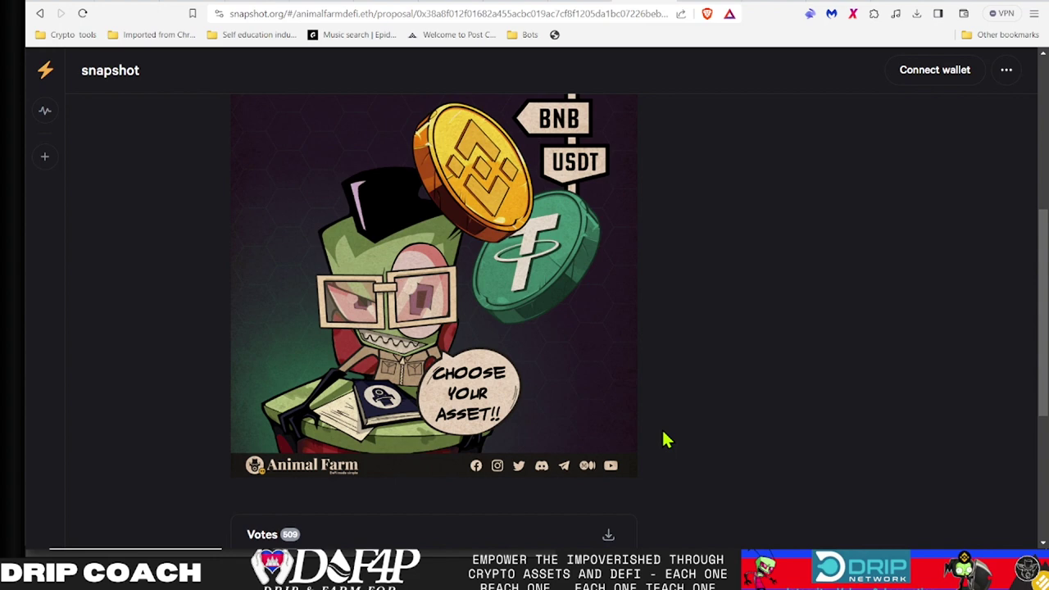
pyautogui.scroll(3, 665, 440)
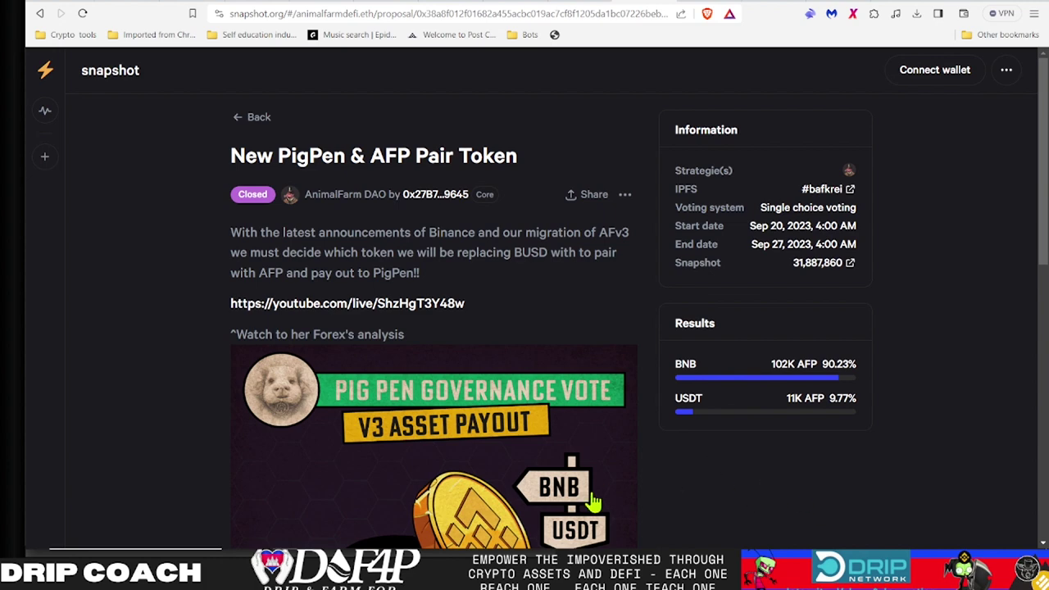
pyautogui.scroll(-3, 686, 478)
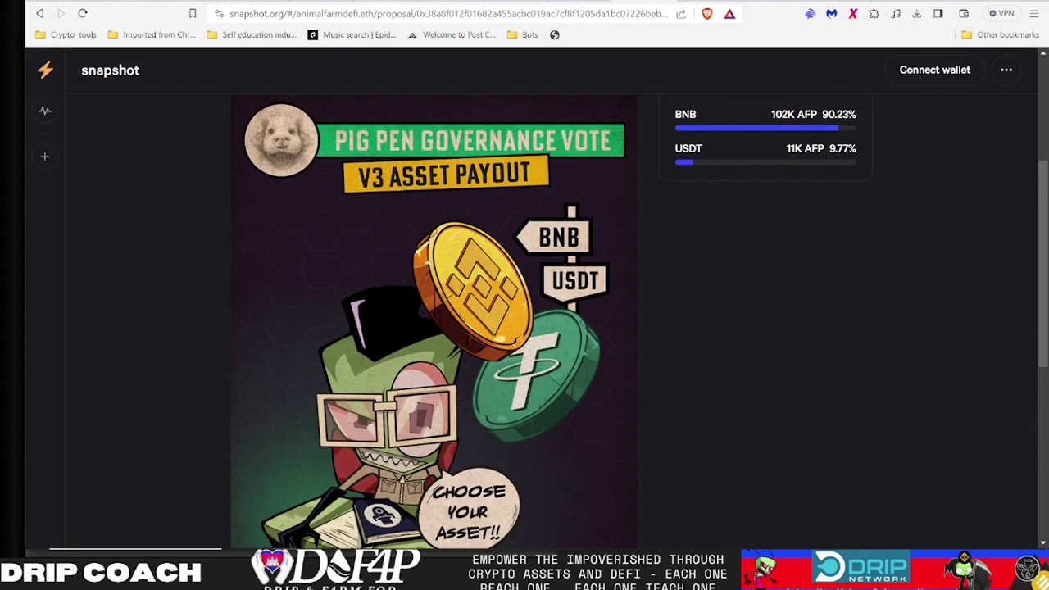
# Step: Switch to the vote results announcement in Telegram's Forex Shark Calls channel
pyautogui.click(382, 540)
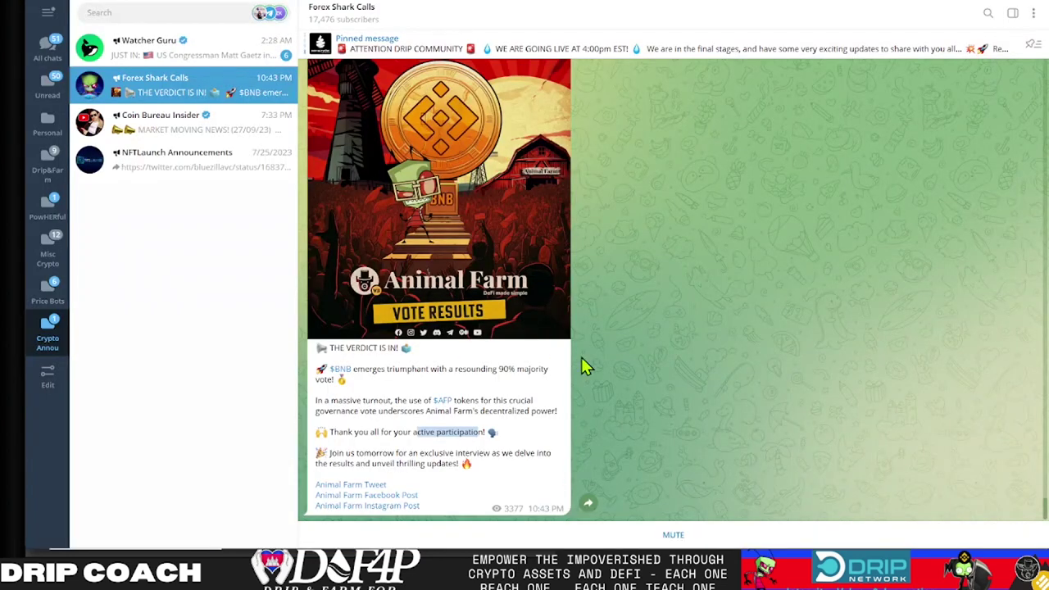